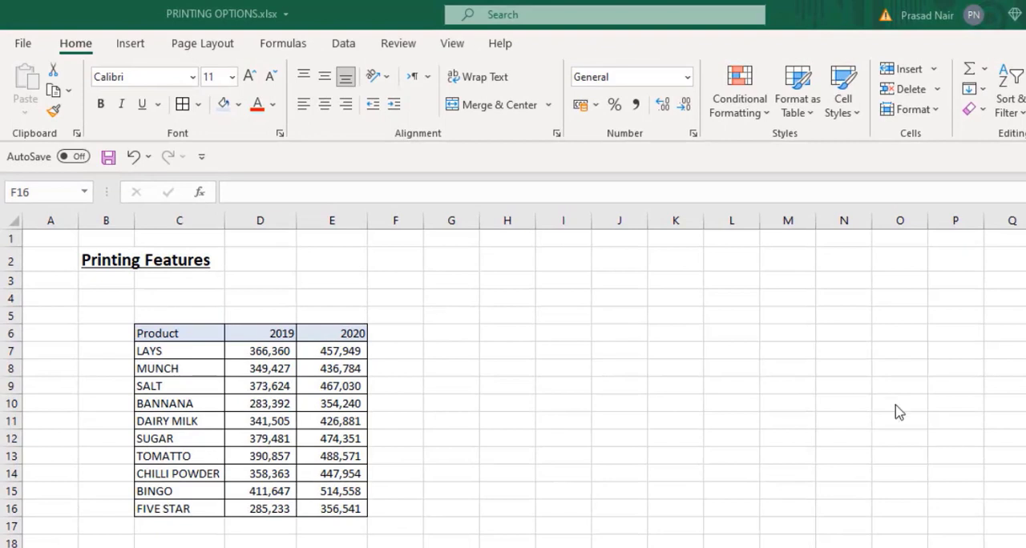
- Open the print preview of the Summary sheet and examine how its content is split across the pages
left_click(328, 291)
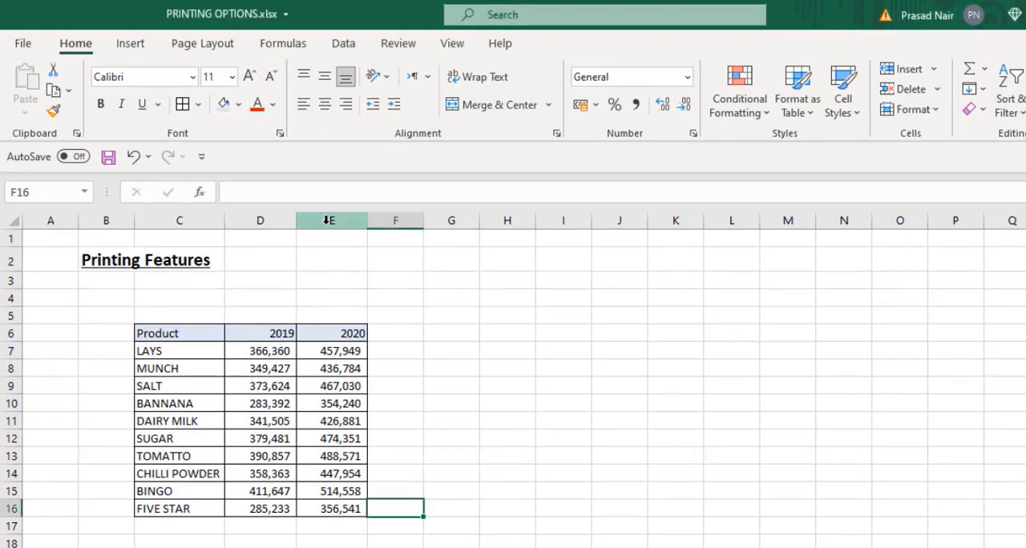
left_click(202, 42)
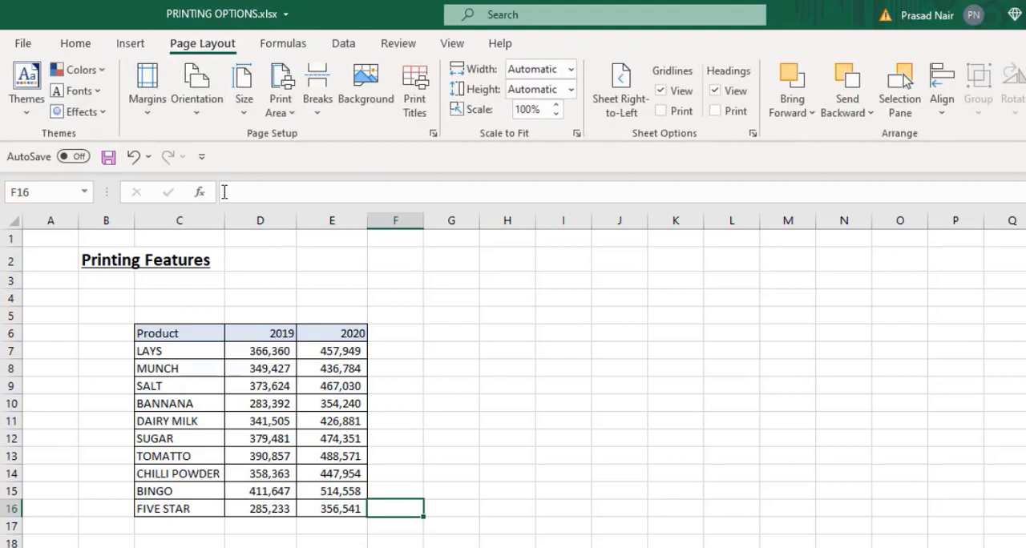
left_click(24, 44)
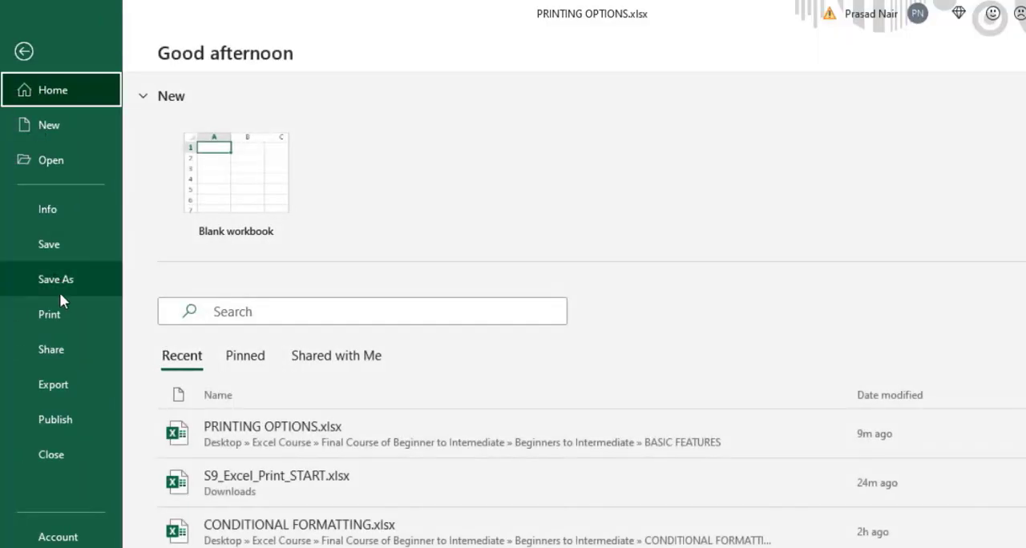
left_click(68, 314)
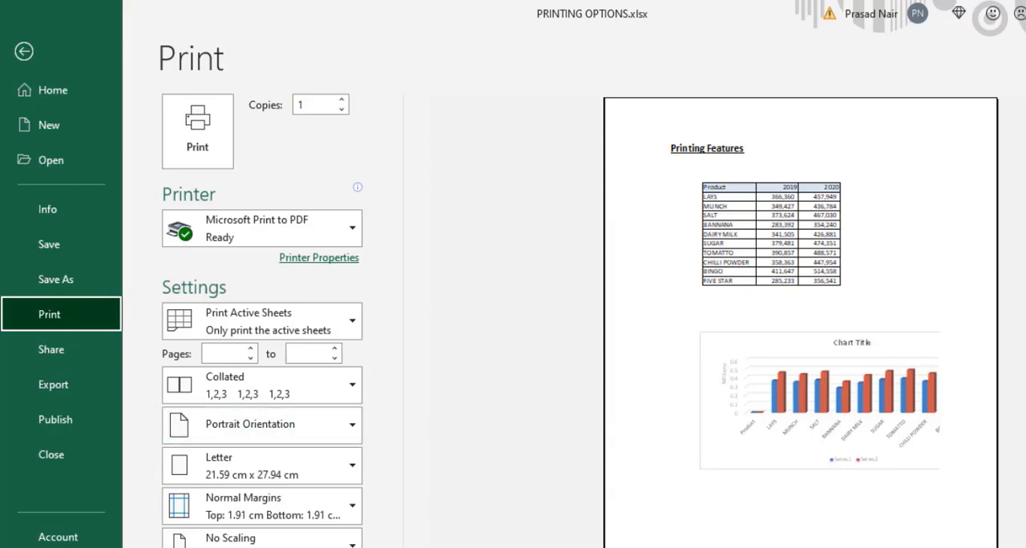
left_click(435, 536)
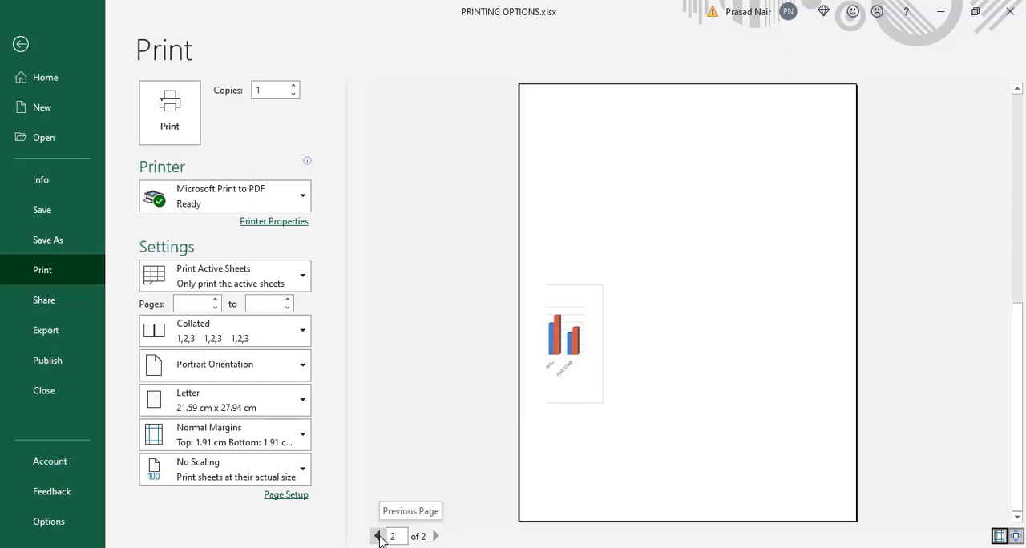
left_click(378, 536)
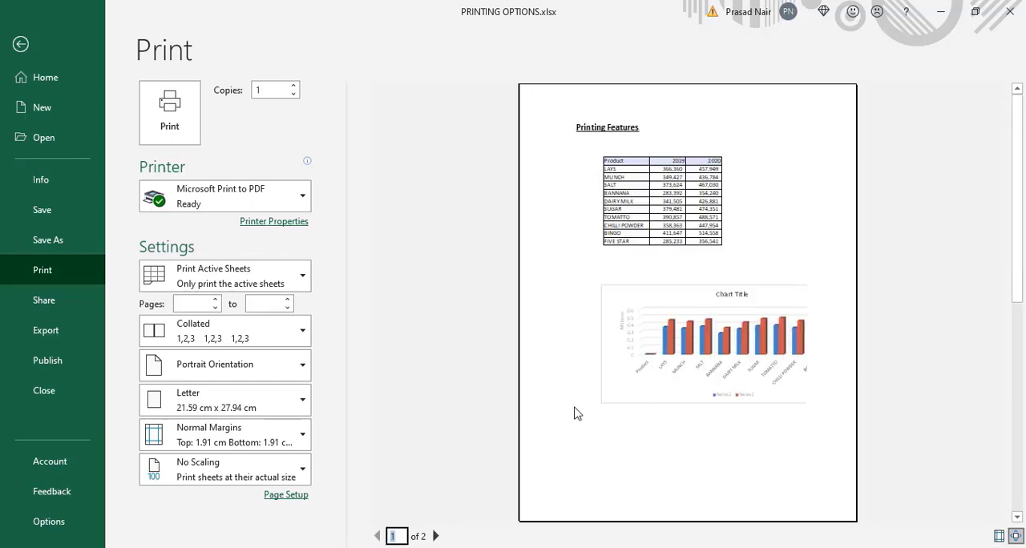
- Try landscape orientation for the printout and return it to portrait
left_click(297, 367)
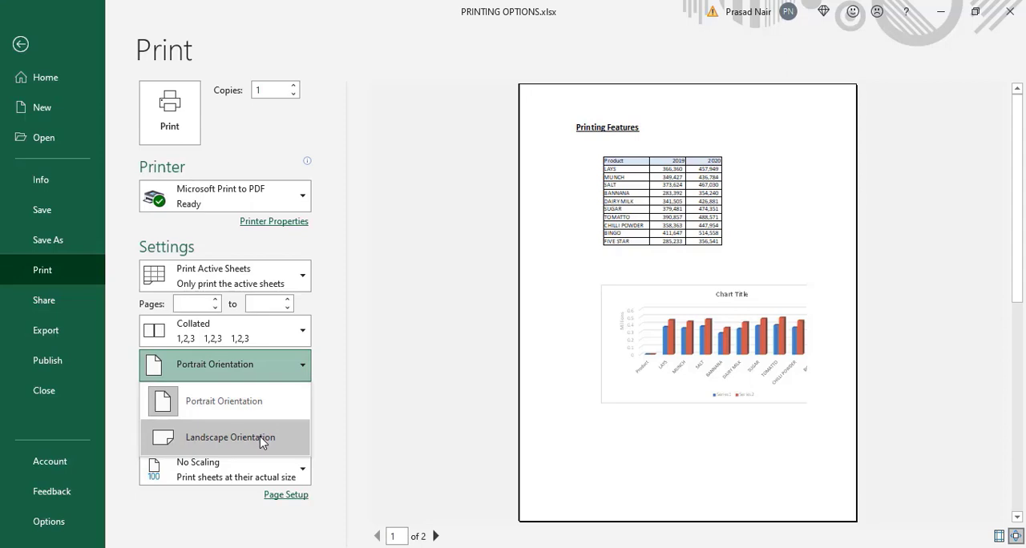
left_click(261, 439)
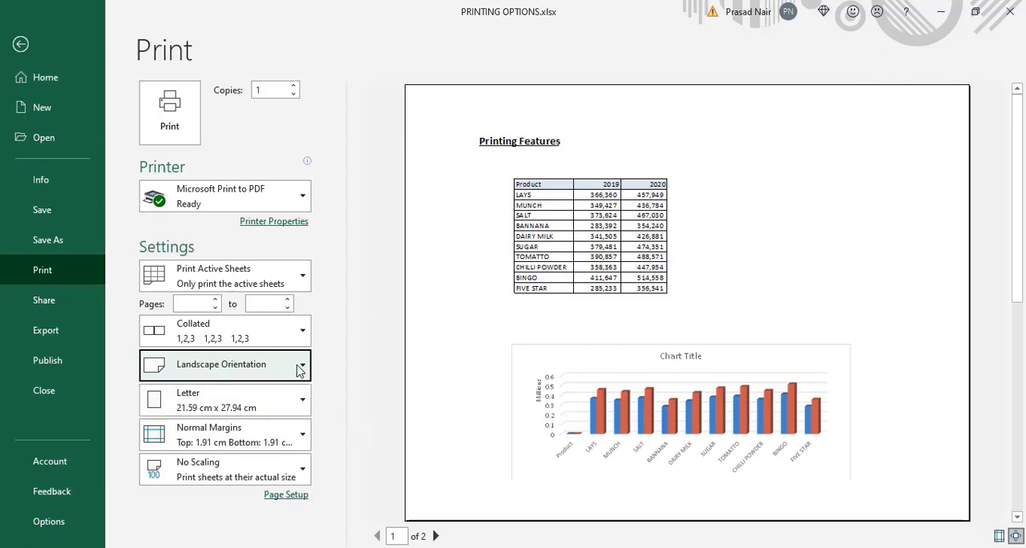
left_click(301, 367)
left_click(252, 403)
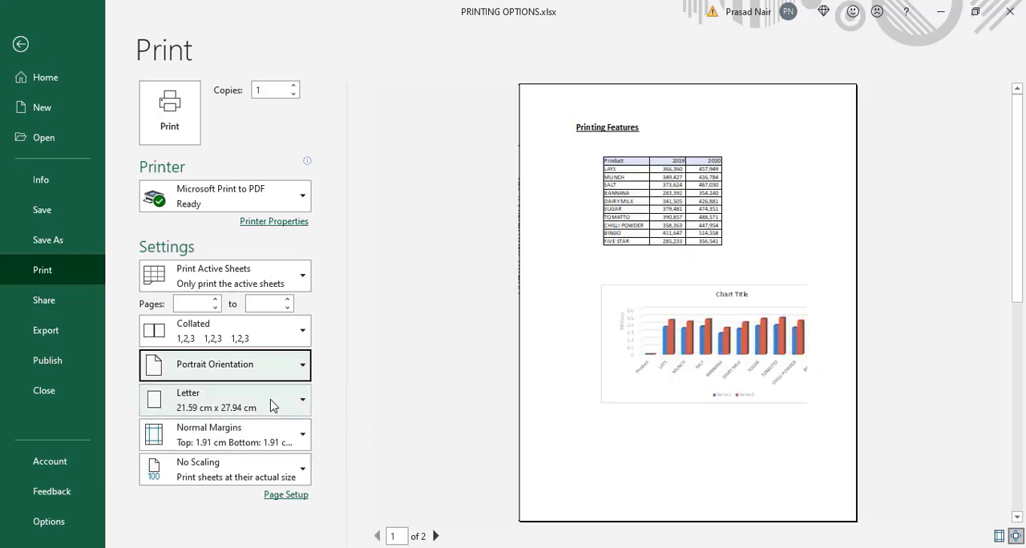
- Scale the printout to fit the sheet on one page
left_click(293, 481)
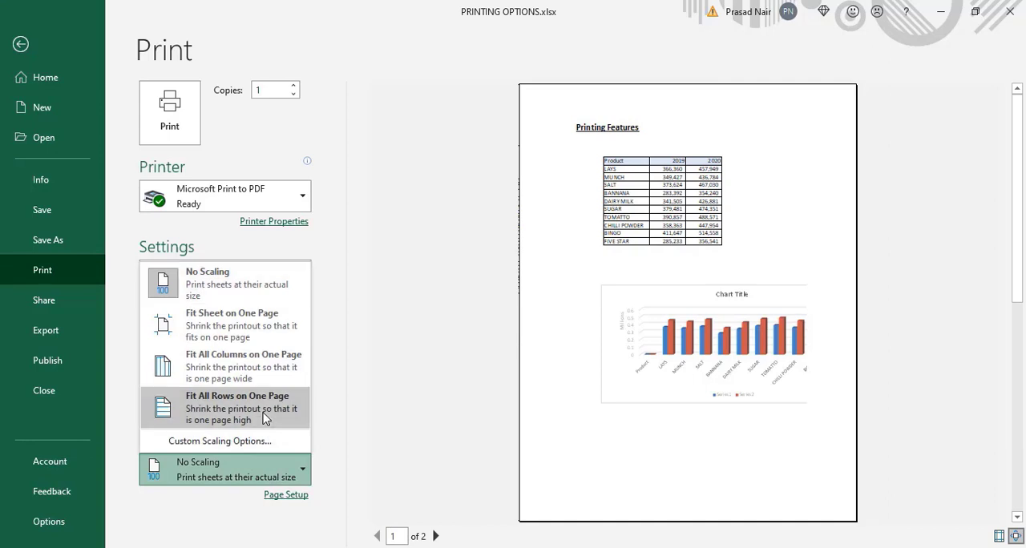
left_click(258, 344)
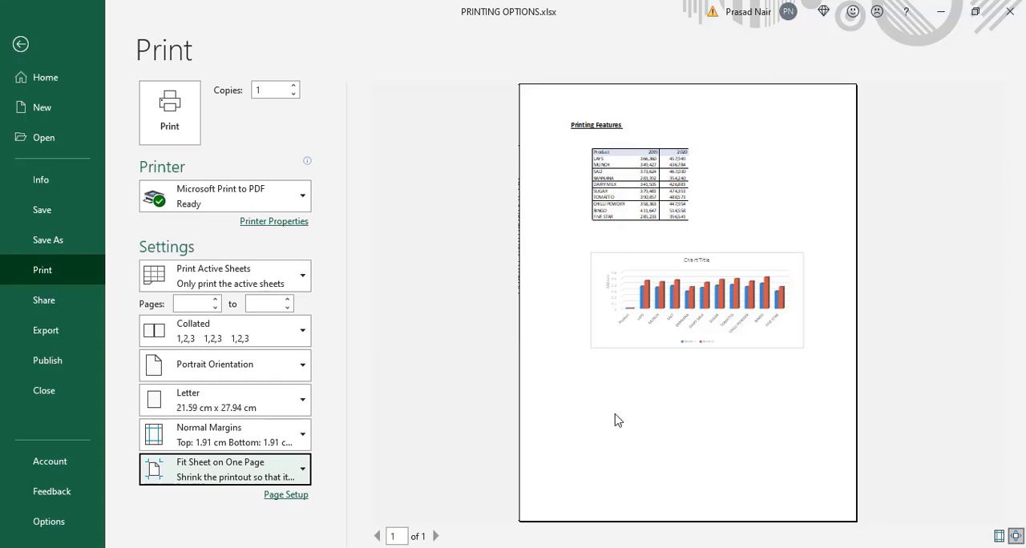
- Center the printout on the page horizontally and vertically through the custom margins and return to the worksheet
left_click(304, 437)
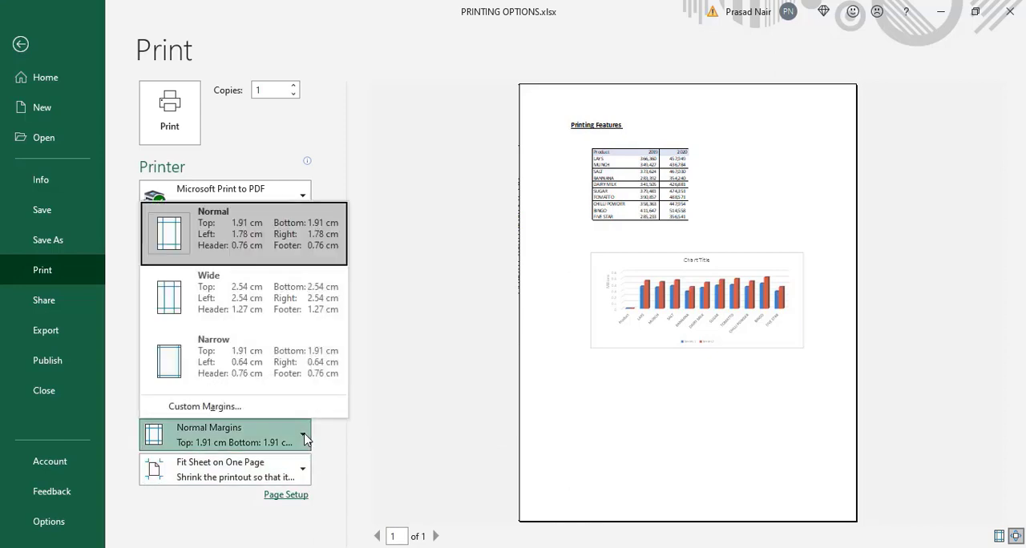
left_click(303, 438)
left_click(304, 438)
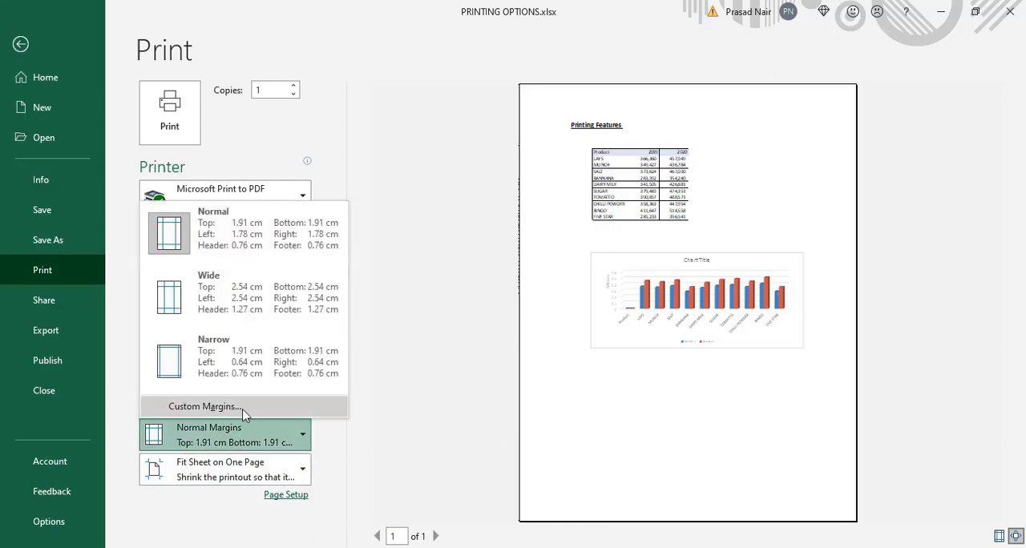
left_click(225, 411)
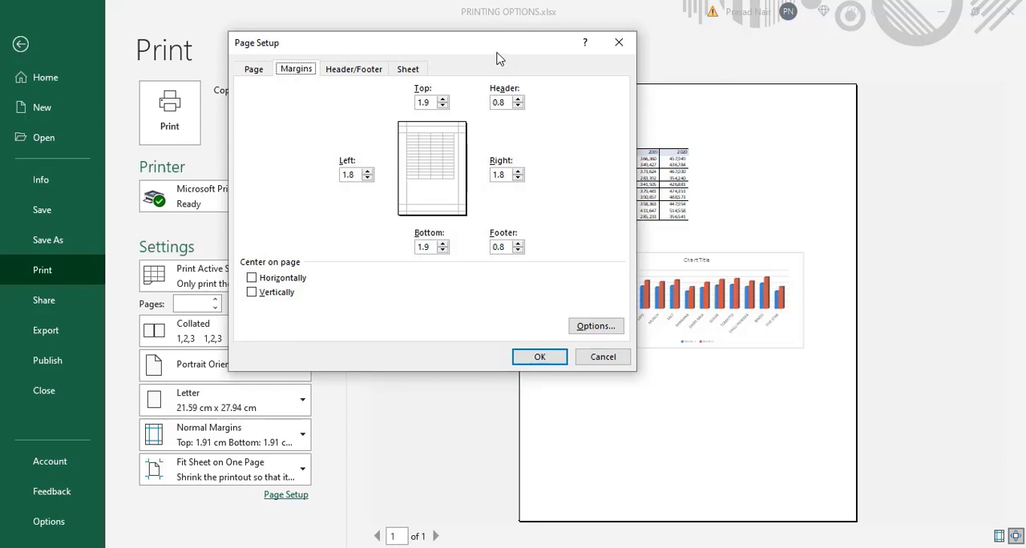
left_click_drag(496, 59, 432, 71)
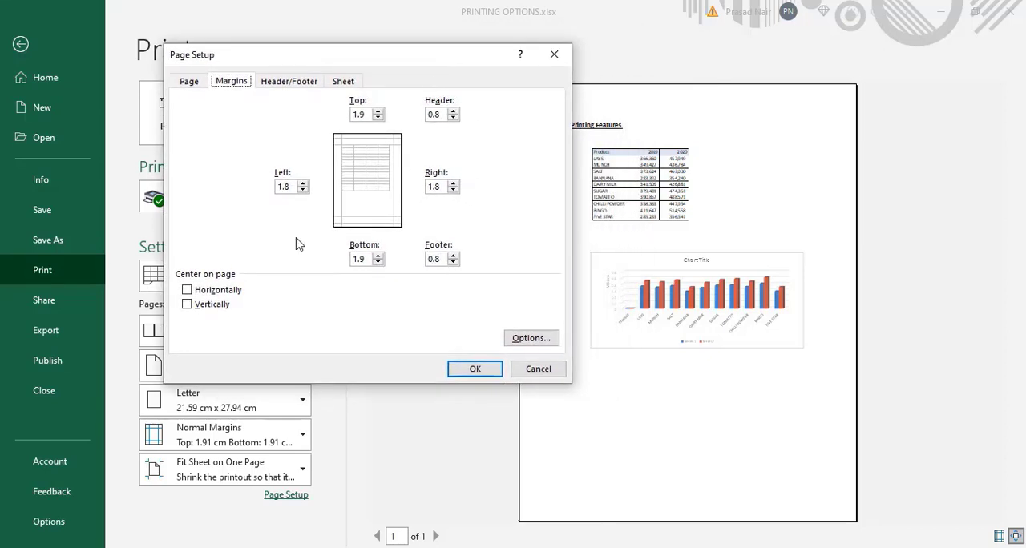
left_click(199, 294)
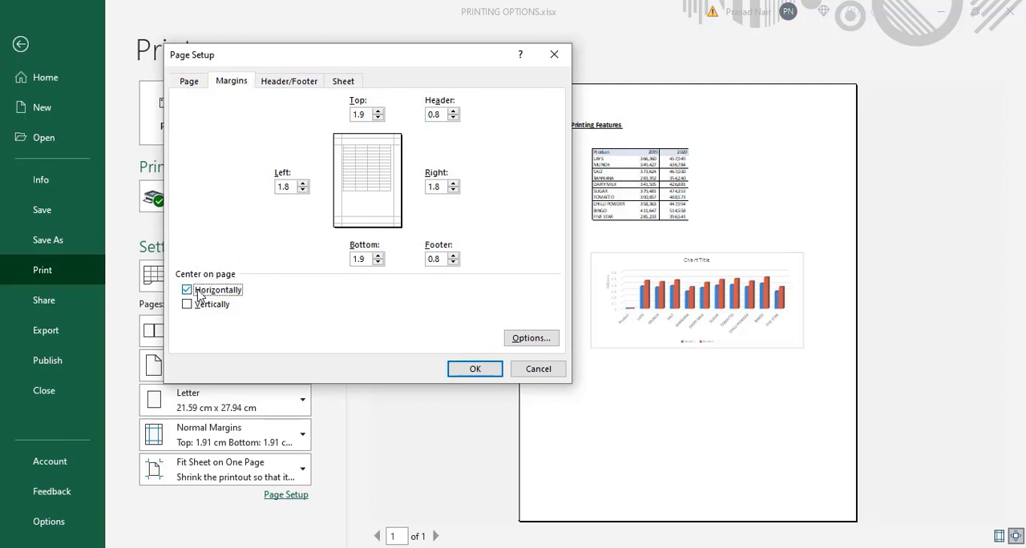
left_click(187, 307)
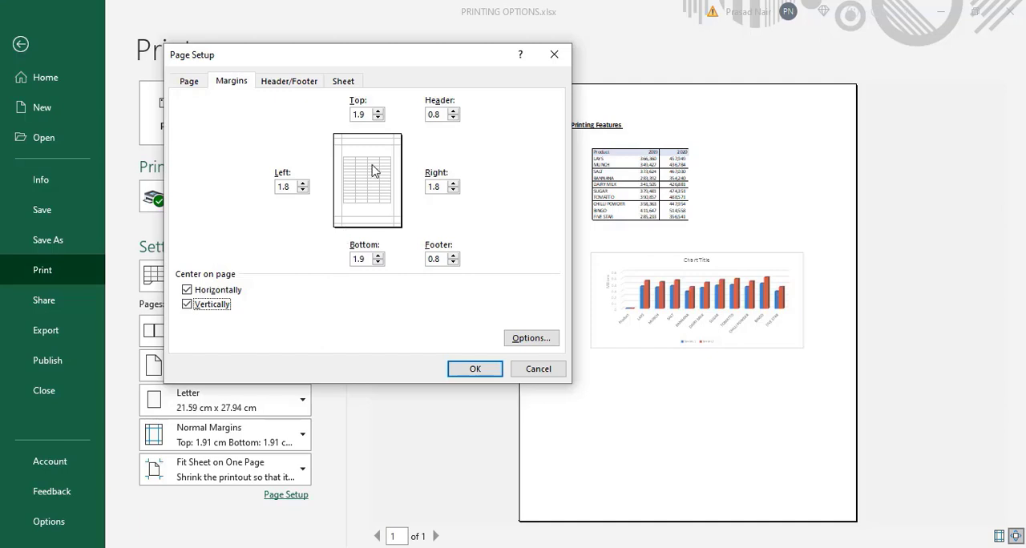
left_click(486, 371)
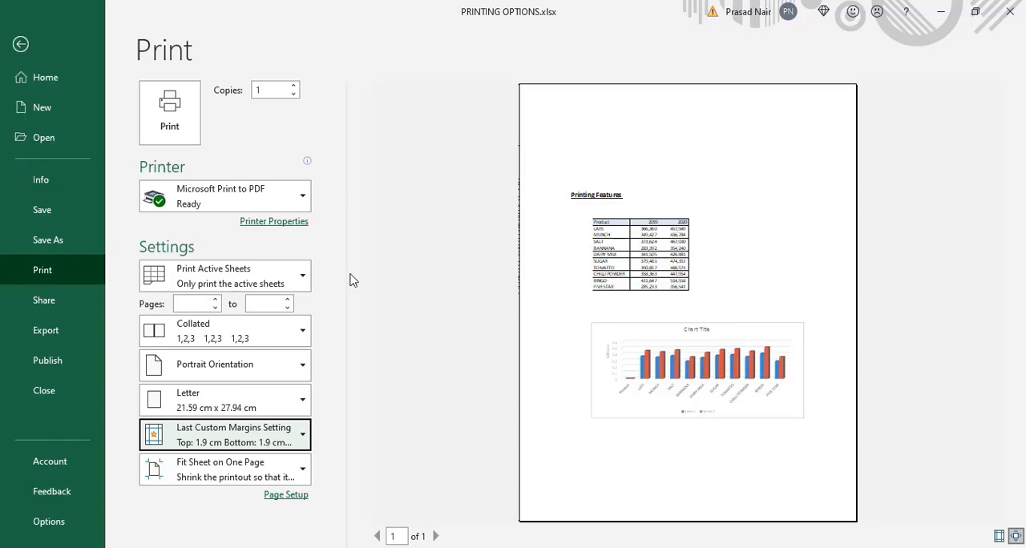
key("Escape")
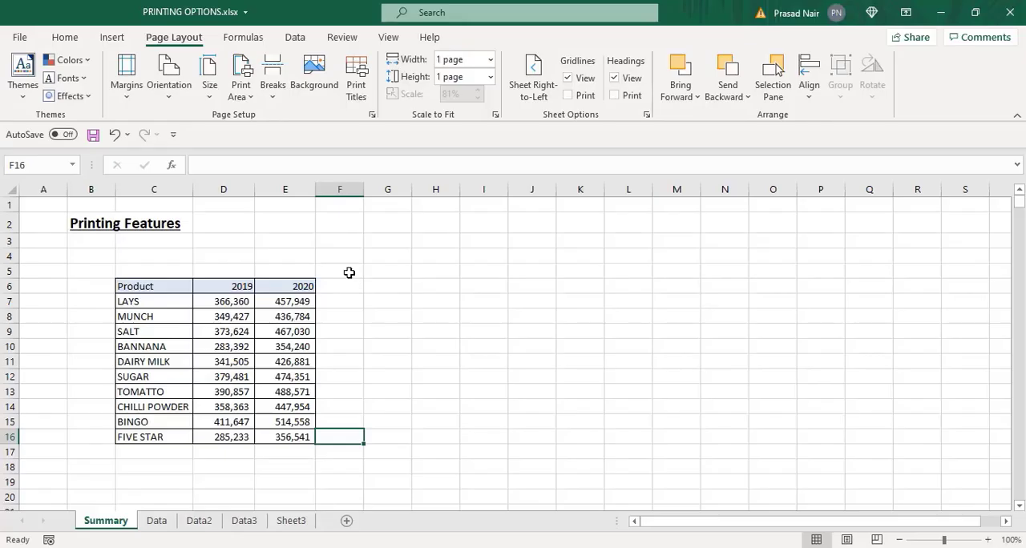
- Select the Product and 2019 columns of the table (C6:D16) and set the printout to print only the selection
left_click(399, 287)
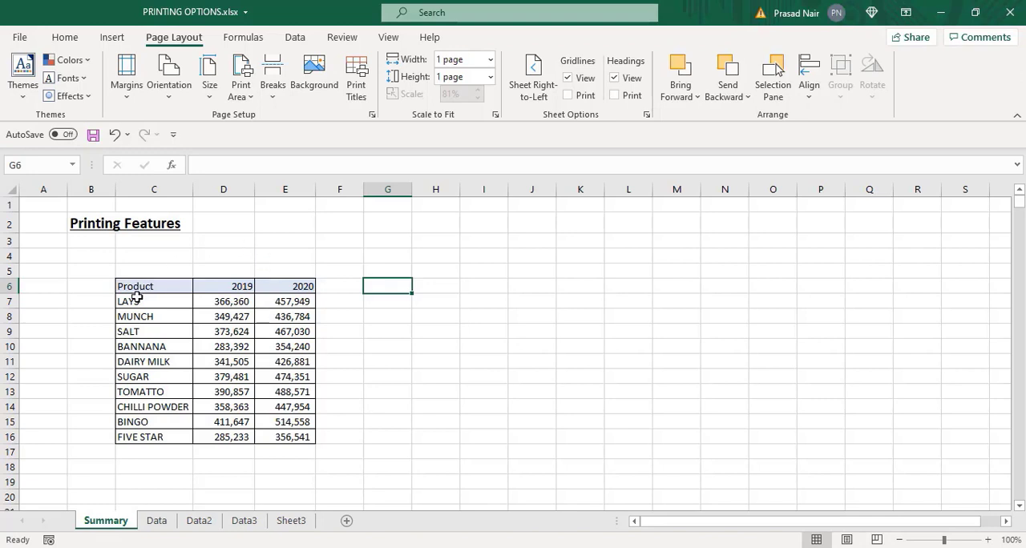
left_click_drag(147, 286, 221, 433)
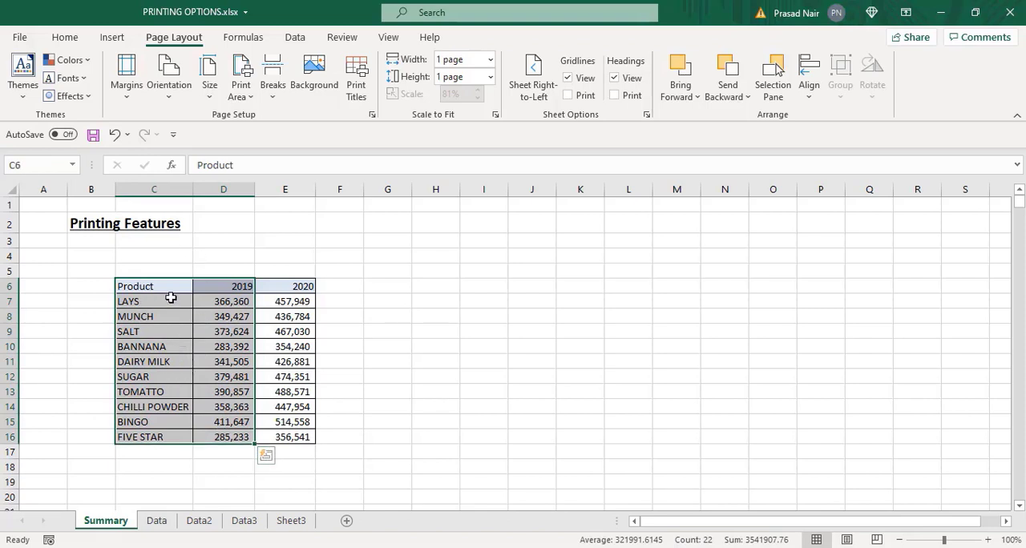
left_click(19, 37)
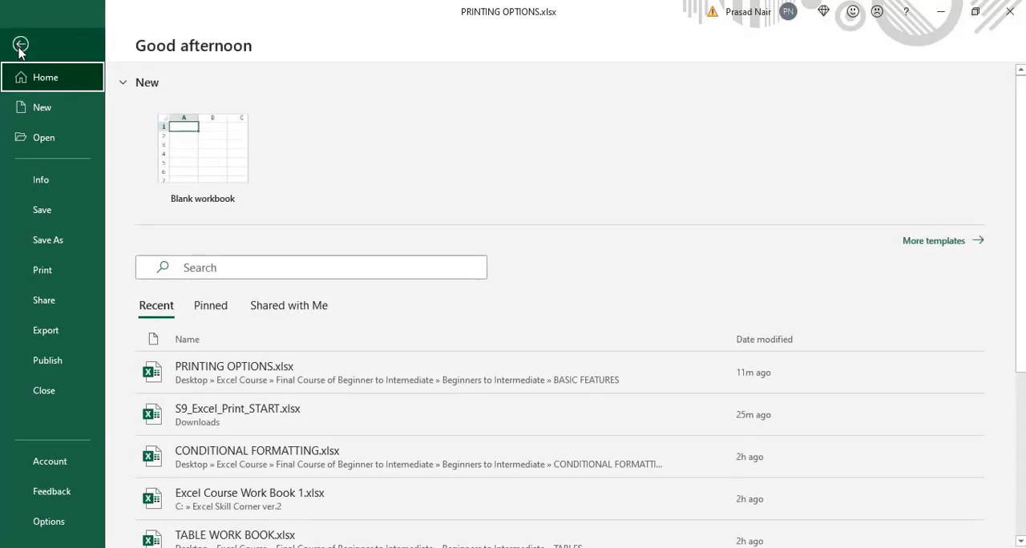
left_click(29, 278)
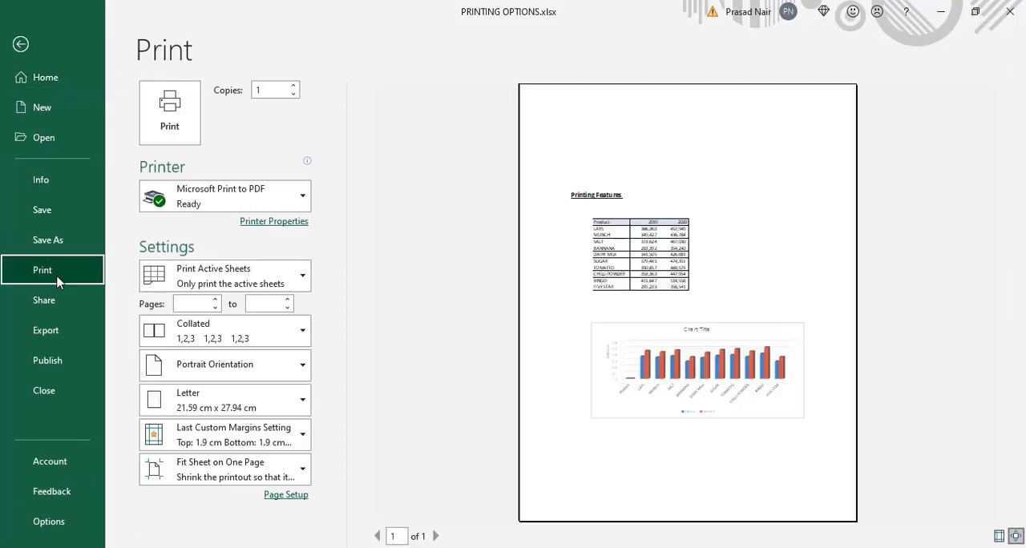
left_click(303, 284)
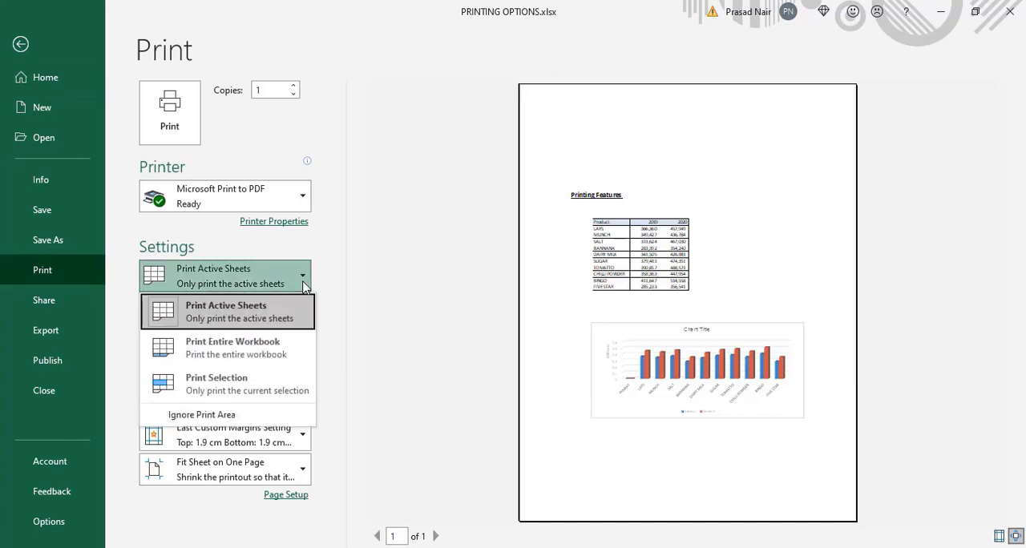
left_click(220, 378)
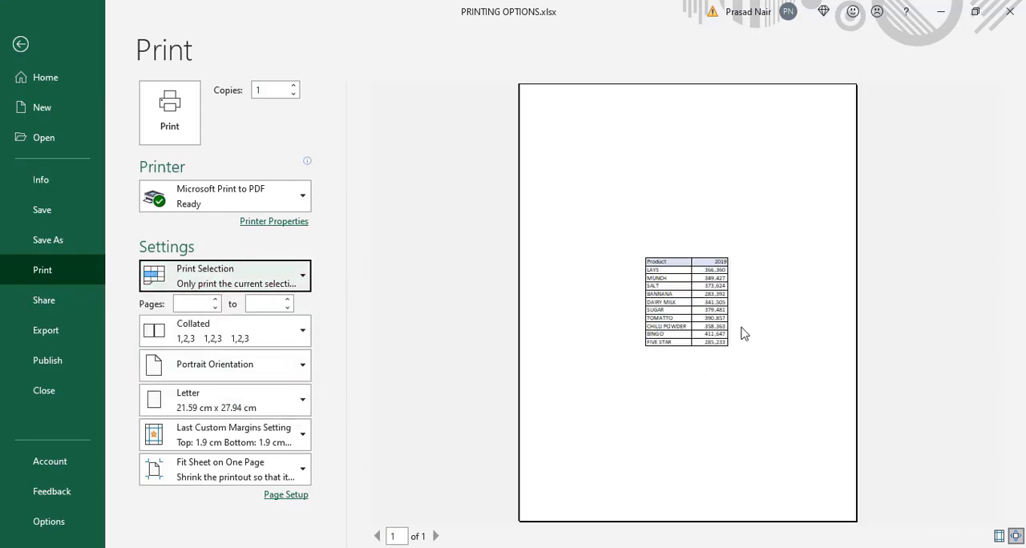
- Turn off vertical and horizontal centering in the custom margins and return to the worksheet
left_click(303, 447)
left_click(205, 407)
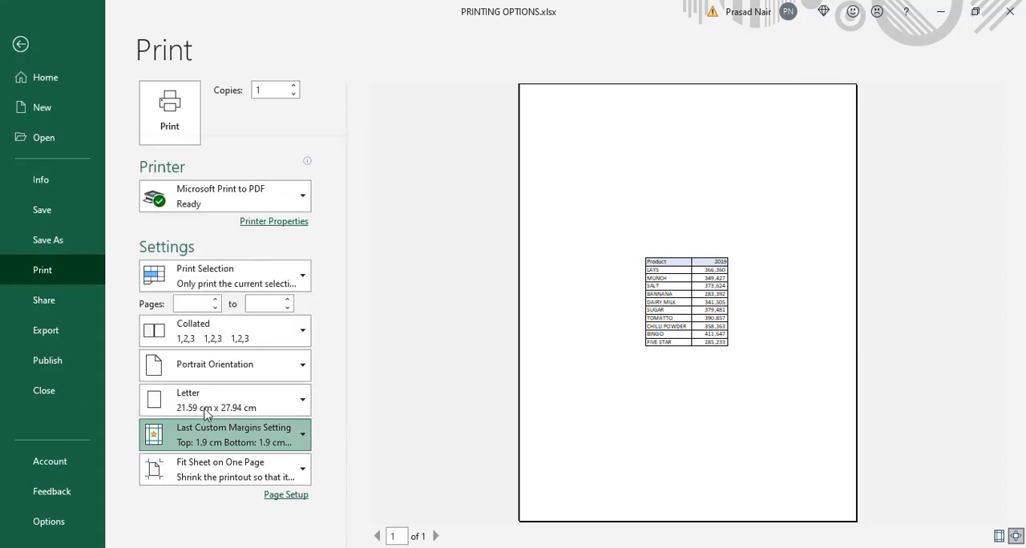
left_click(186, 305)
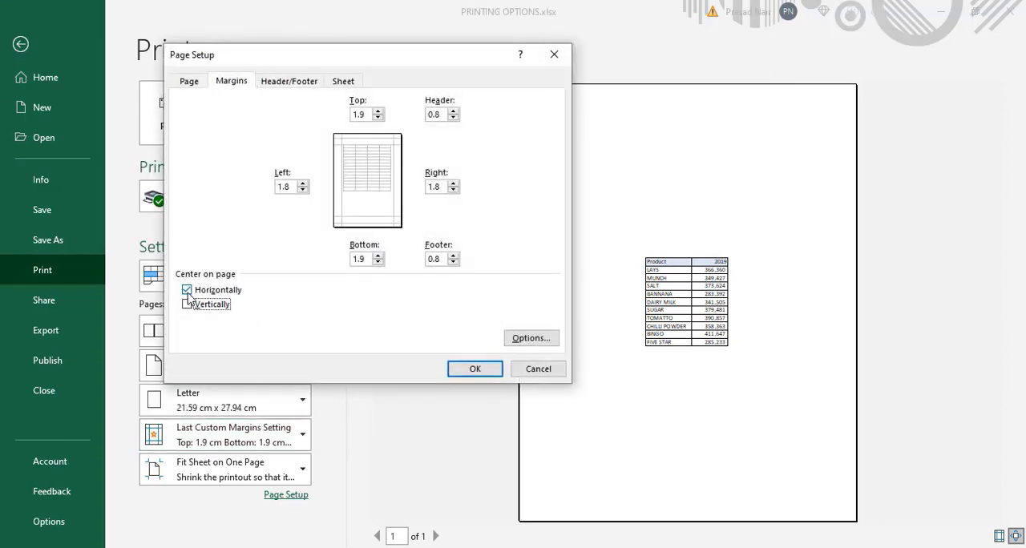
left_click(187, 290)
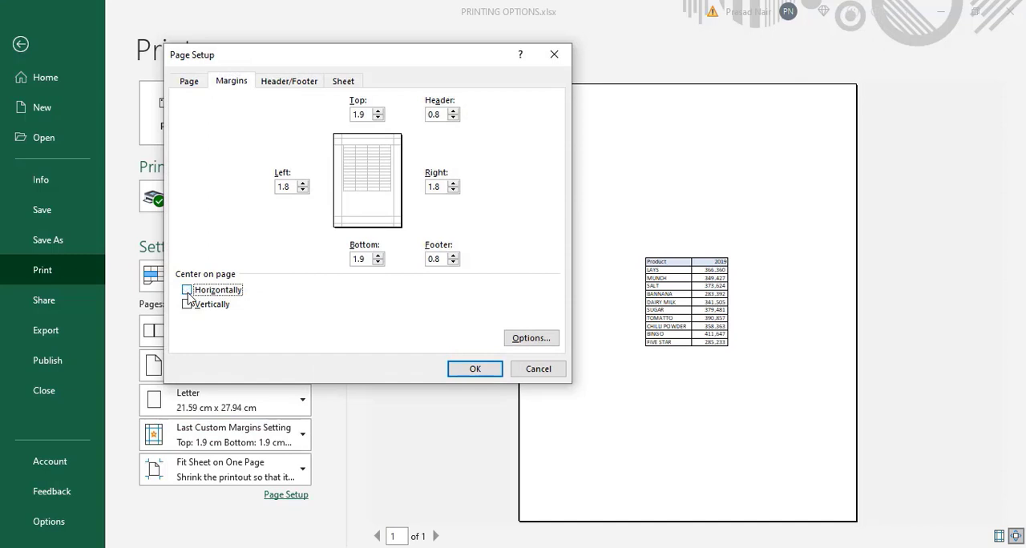
left_click(475, 369)
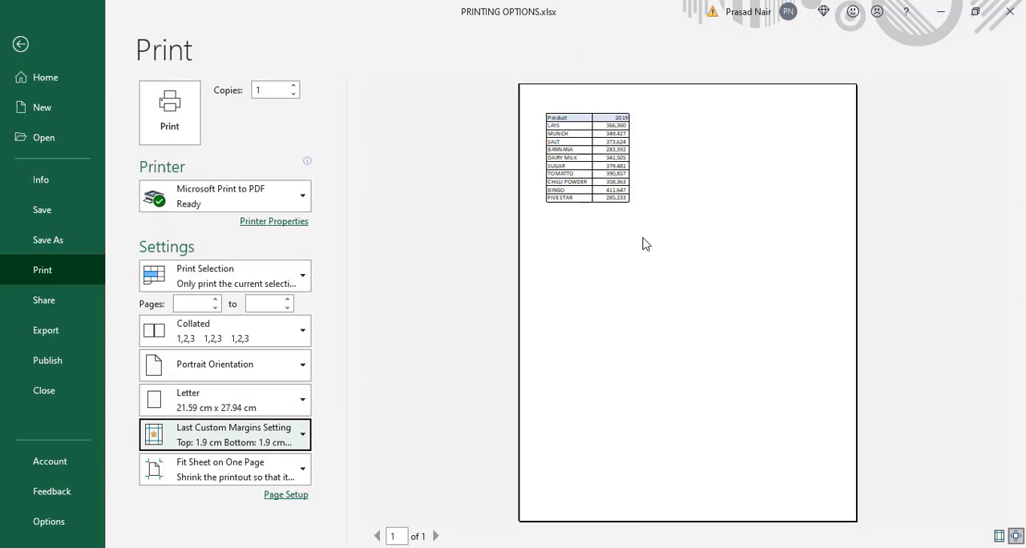
key("Escape")
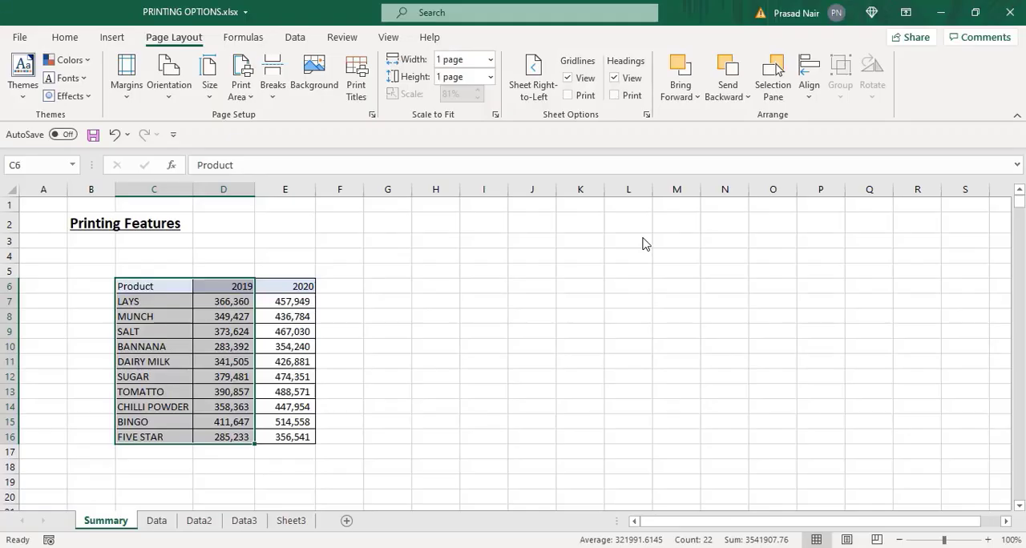
- Set the Product and 2019 columns (C6:D16) as the print area and open the print preview
left_click(249, 98)
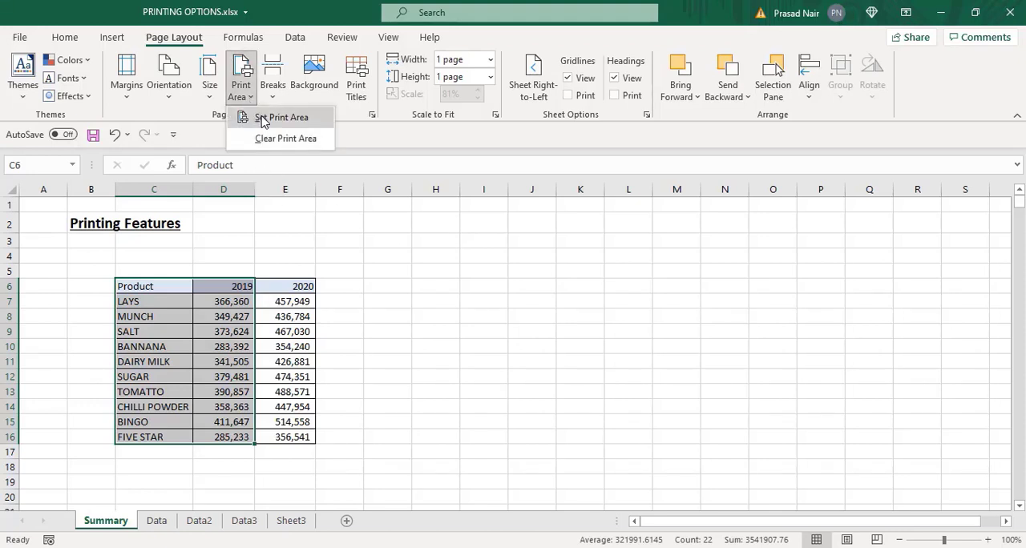
left_click(264, 121)
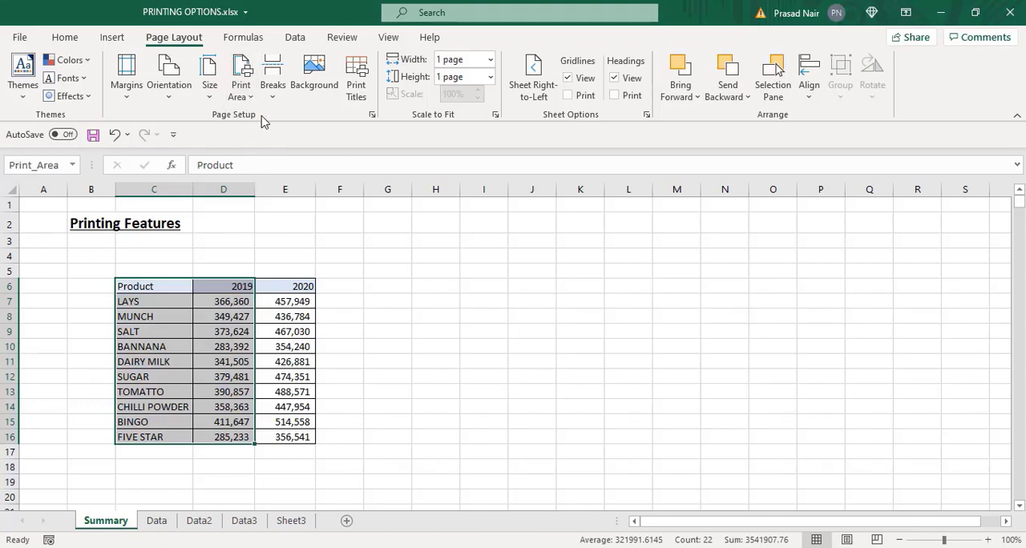
left_click(297, 242)
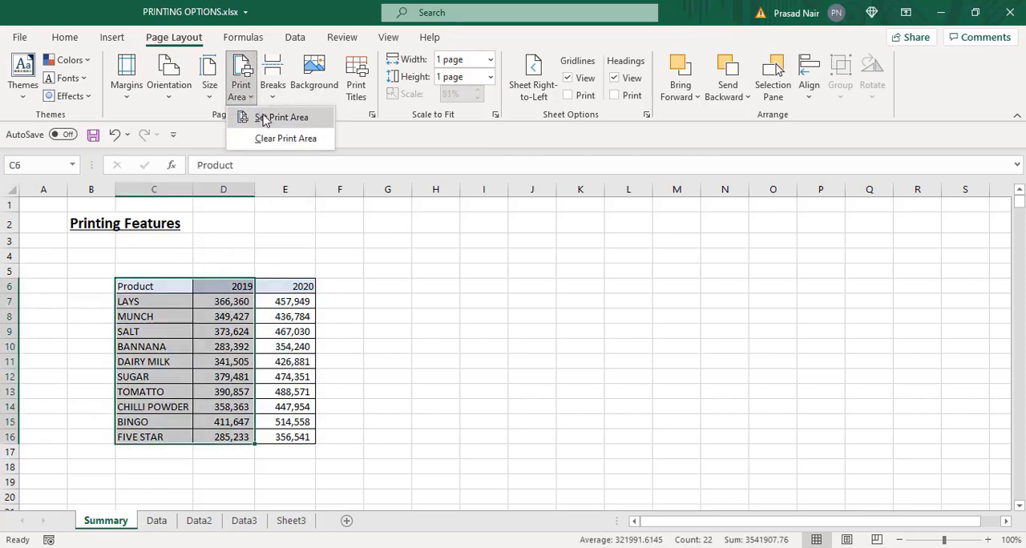
left_click(266, 120)
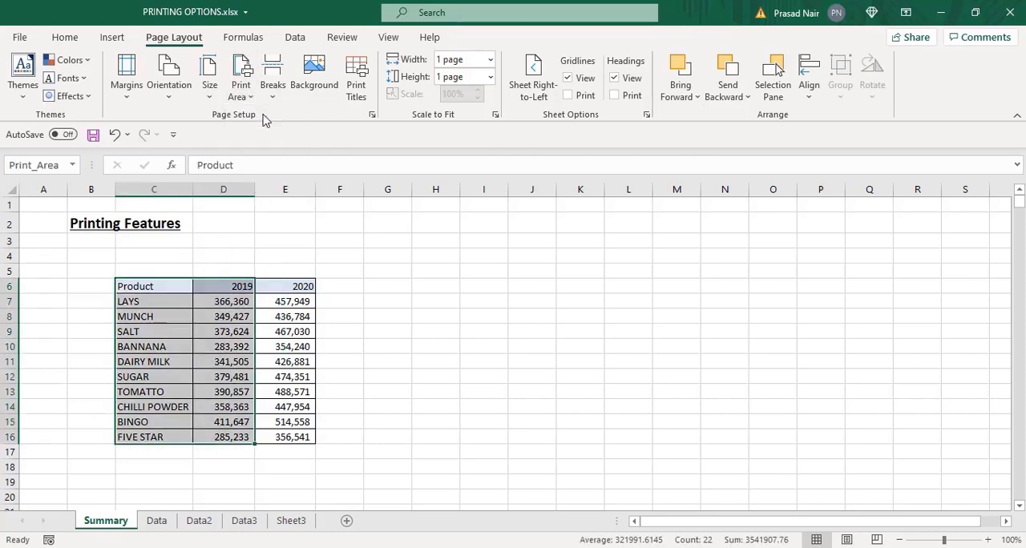
left_click(21, 37)
left_click(45, 276)
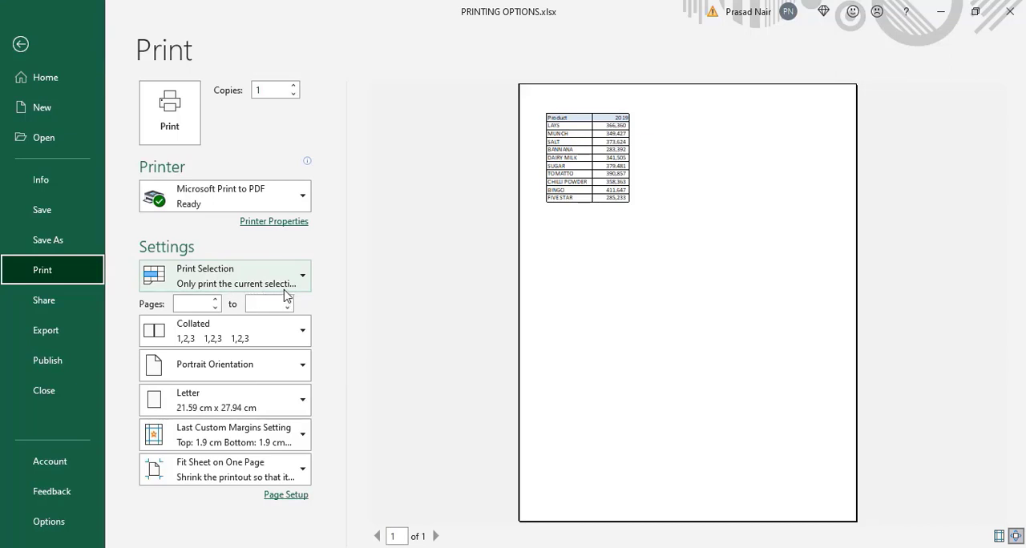
- Switch to the Data sheet, open its print preview and check how the columns split across the first two pages
left_click(411, 352)
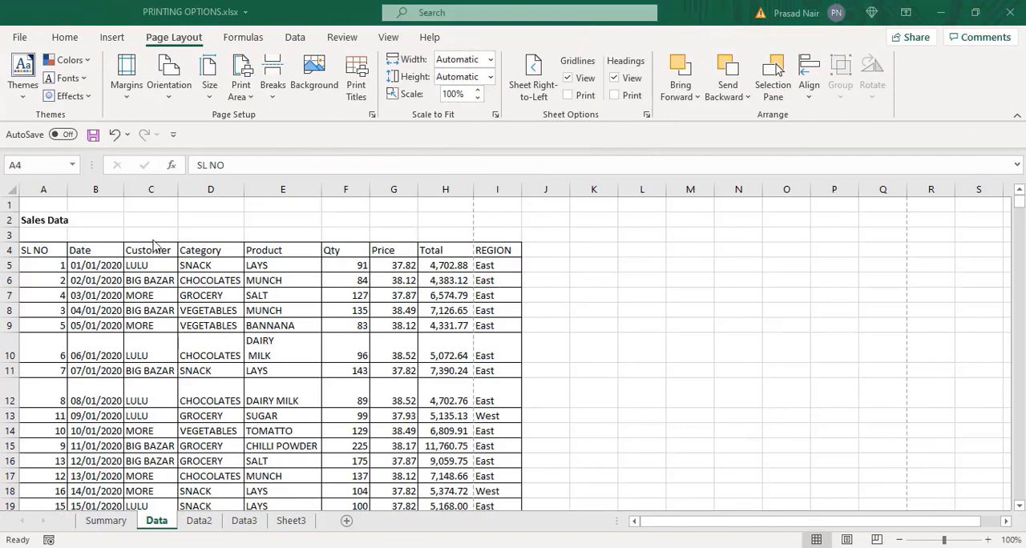
left_click(221, 308)
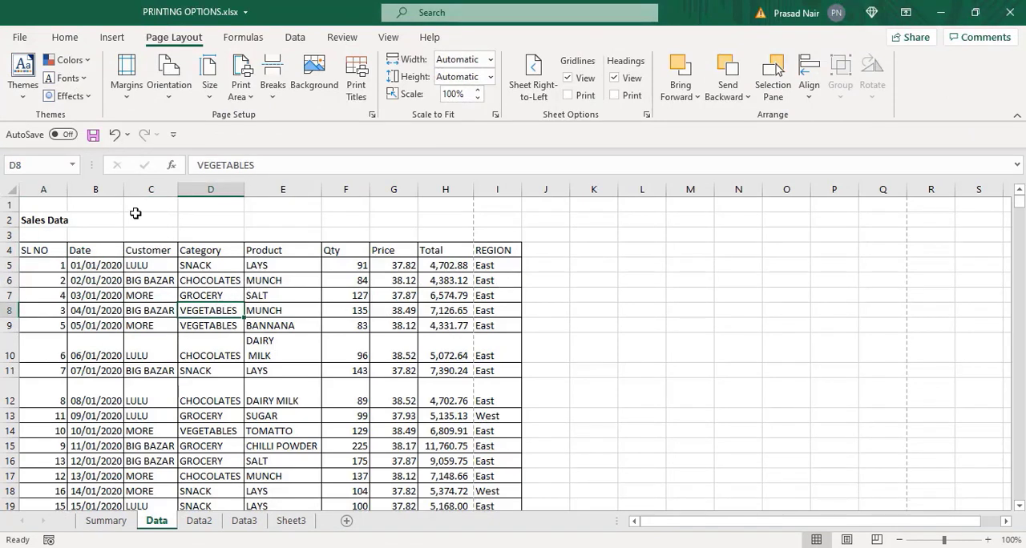
left_click(20, 38)
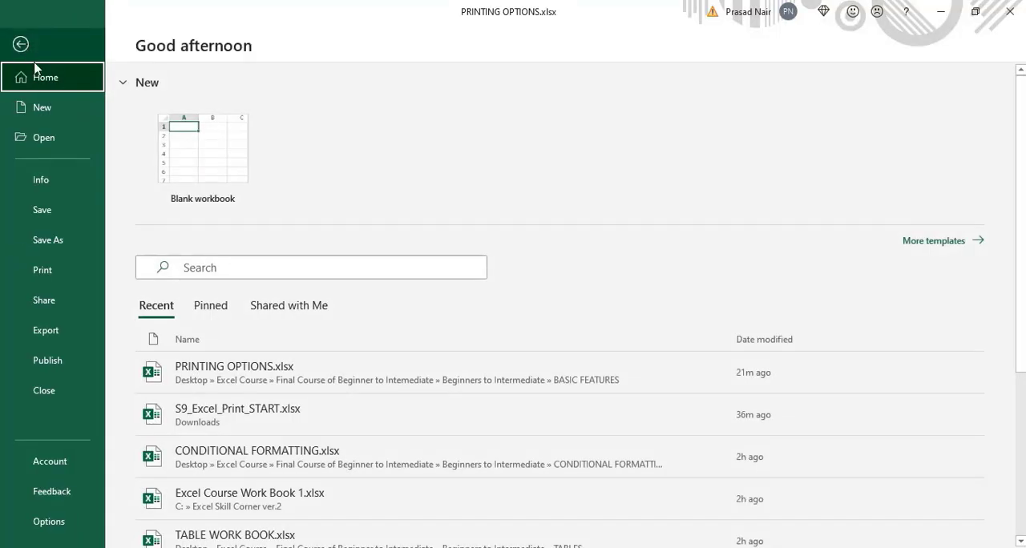
left_click(42, 273)
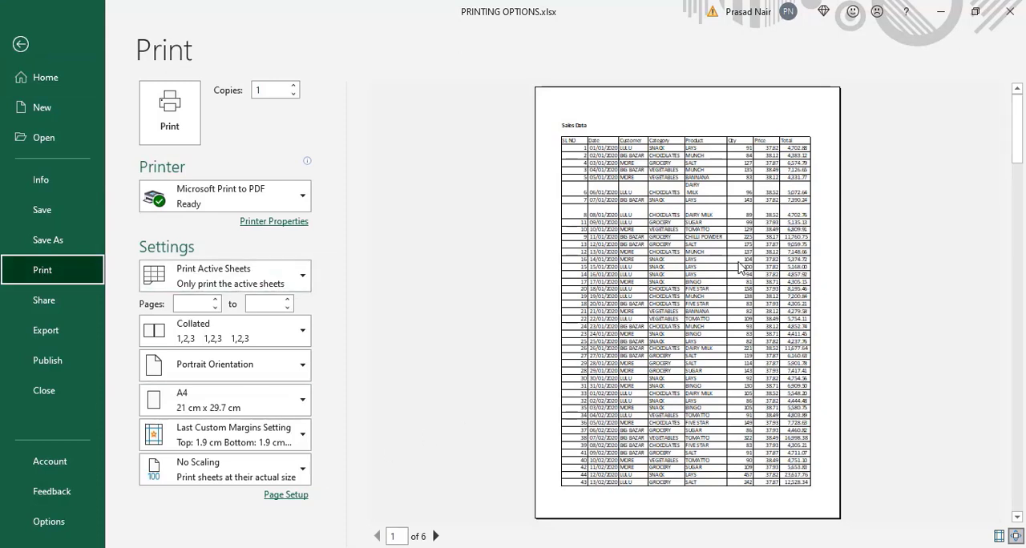
left_click(437, 536)
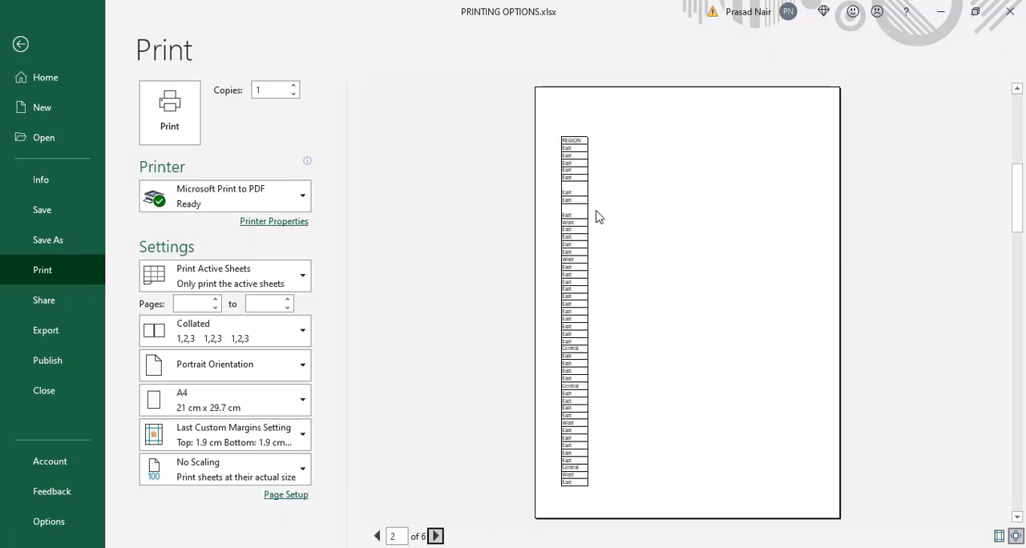
left_click(378, 537)
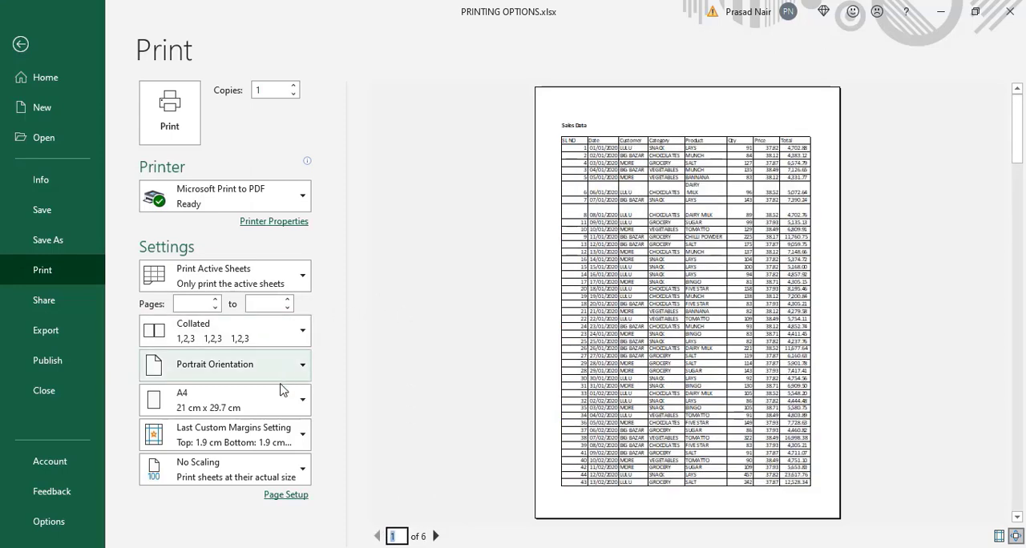
- Scale the Data sheet printout to Fit All Columns on One Page and review every page of the print preview
left_click(303, 476)
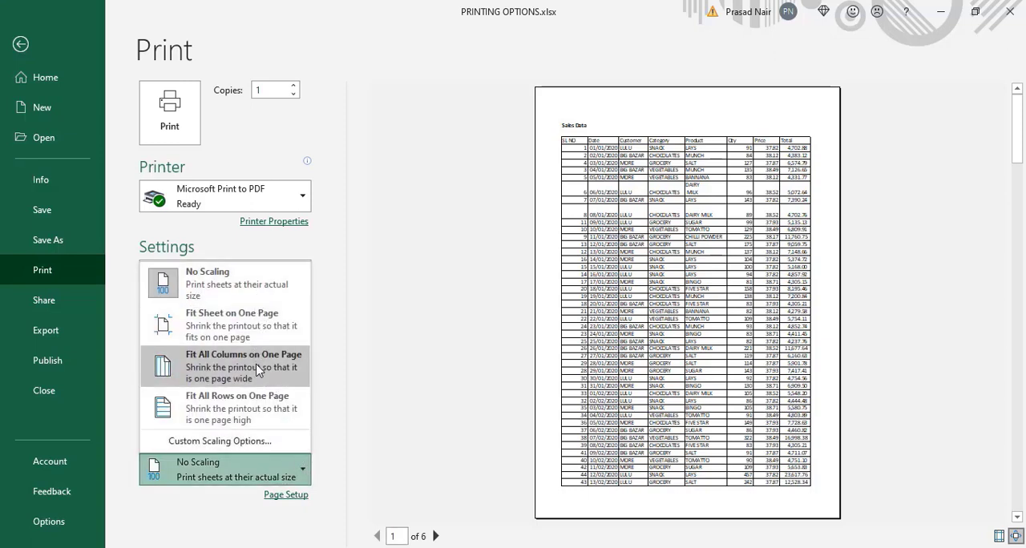
left_click(220, 375)
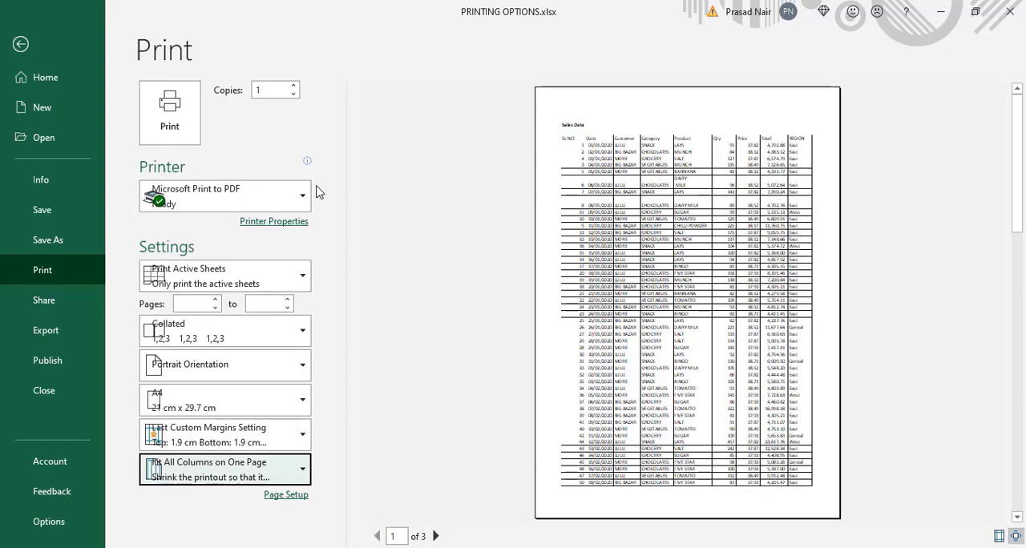
key("Escape")
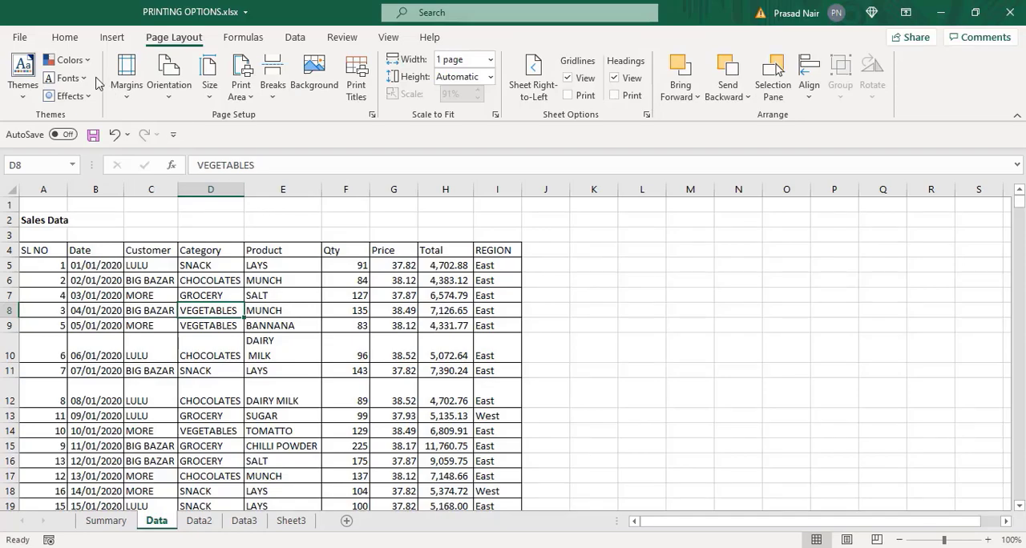
left_click(21, 40)
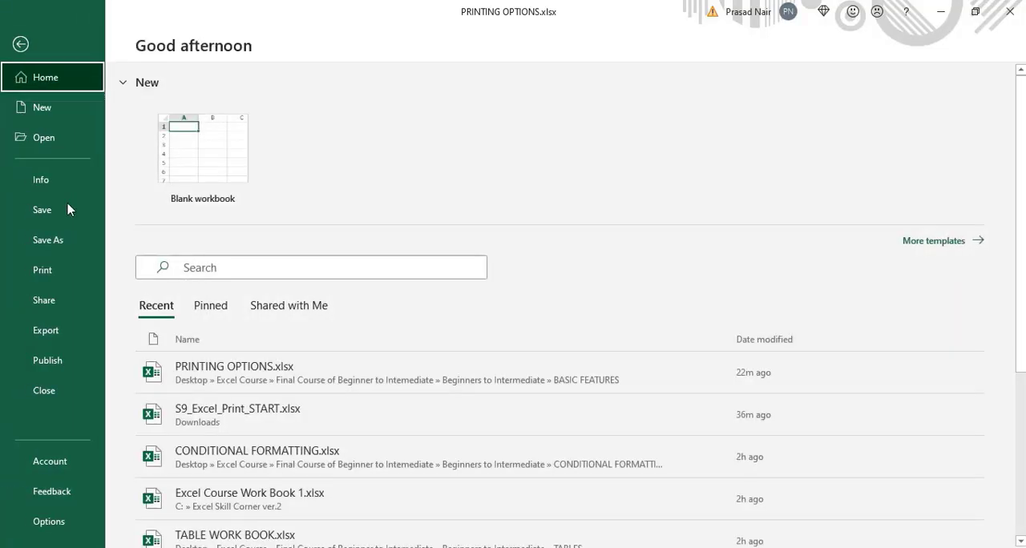
left_click(66, 277)
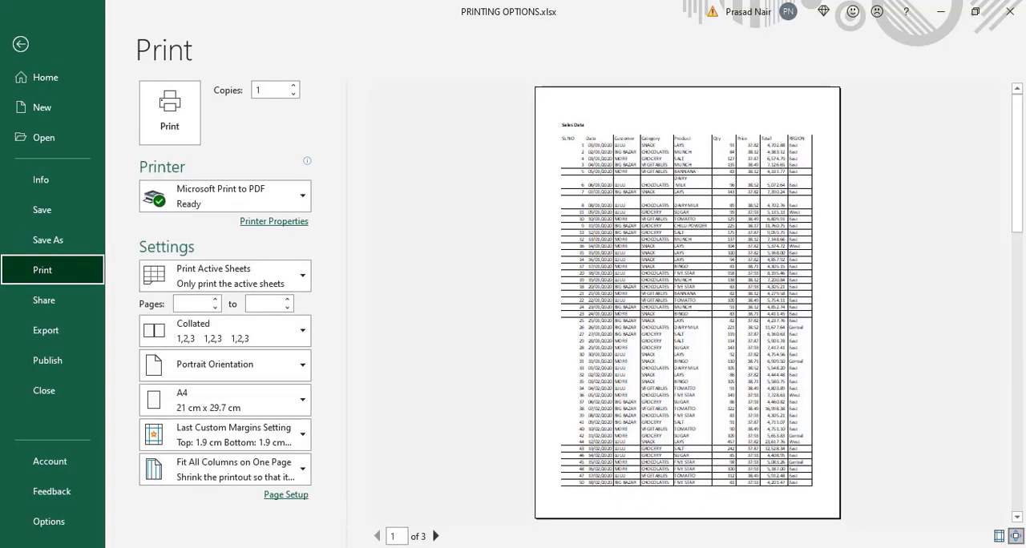
left_click(435, 535)
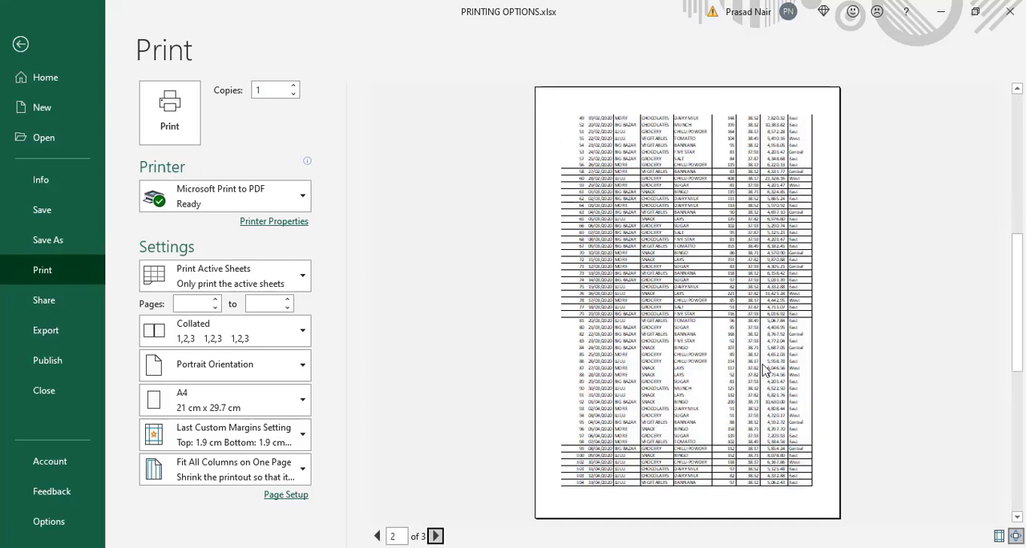
left_click(435, 536)
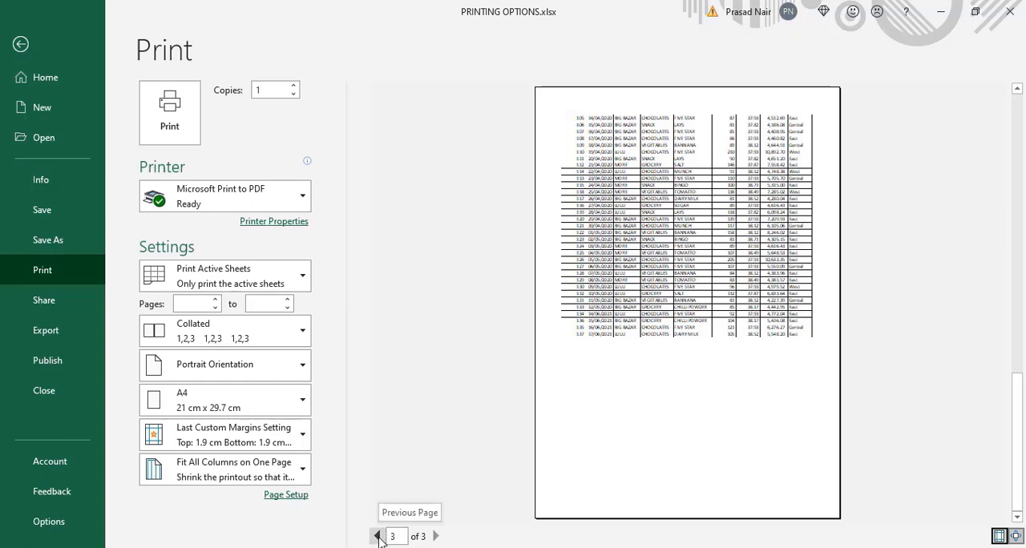
key("Escape")
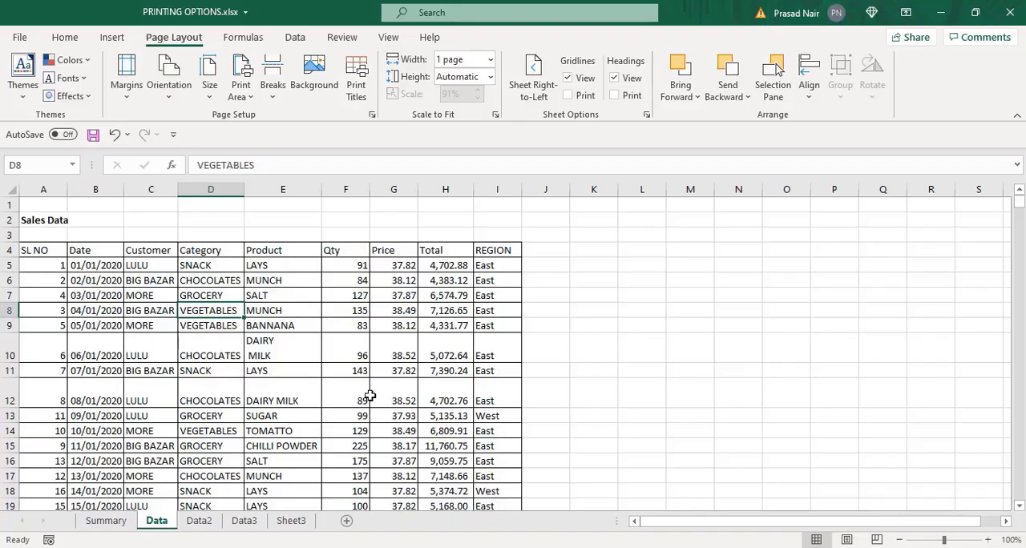
- Set row 4 ($4:$4) to repeat at top and column A ($A:$A) to repeat at left, and check the previewed pages
left_click(358, 88)
left_click(307, 134)
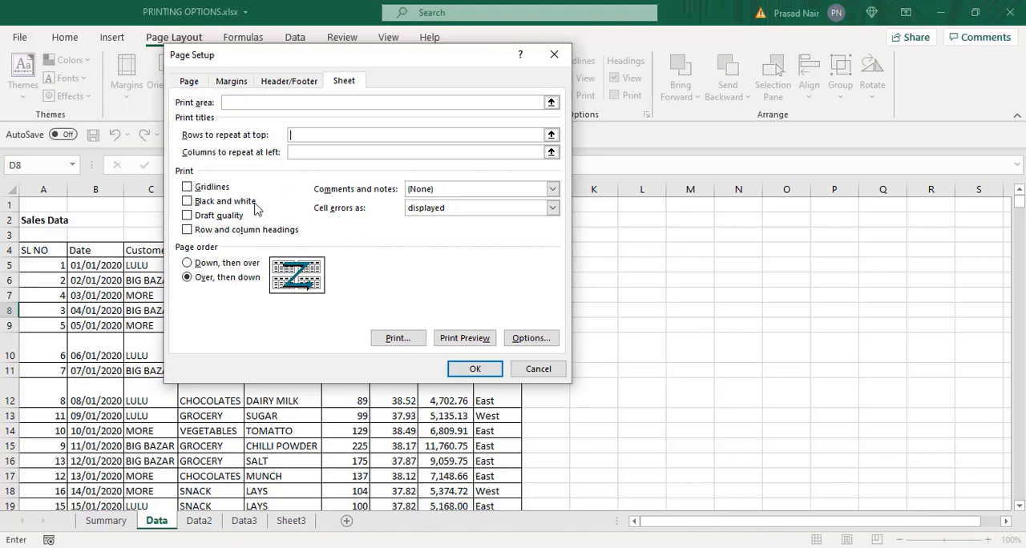
left_click(16, 250)
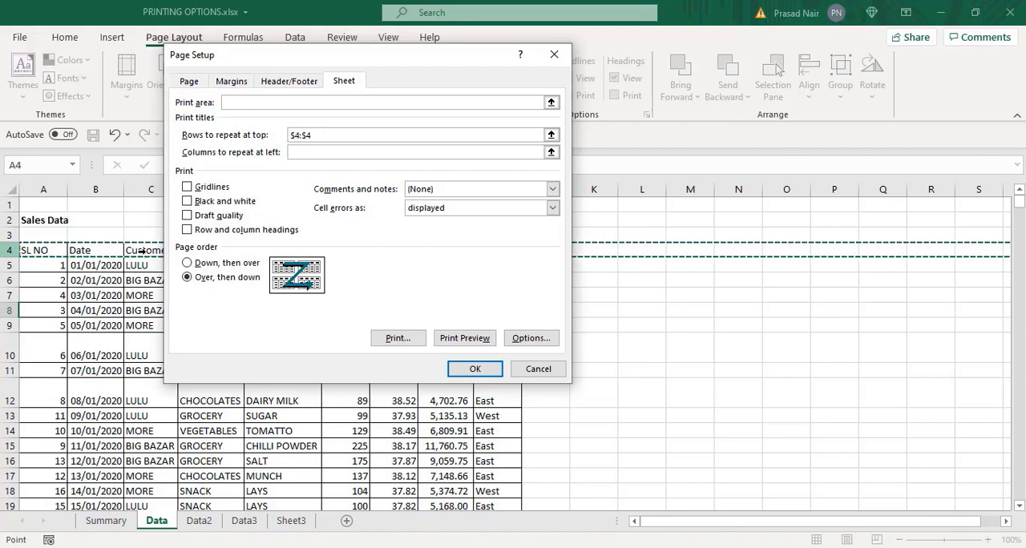
left_click(295, 152)
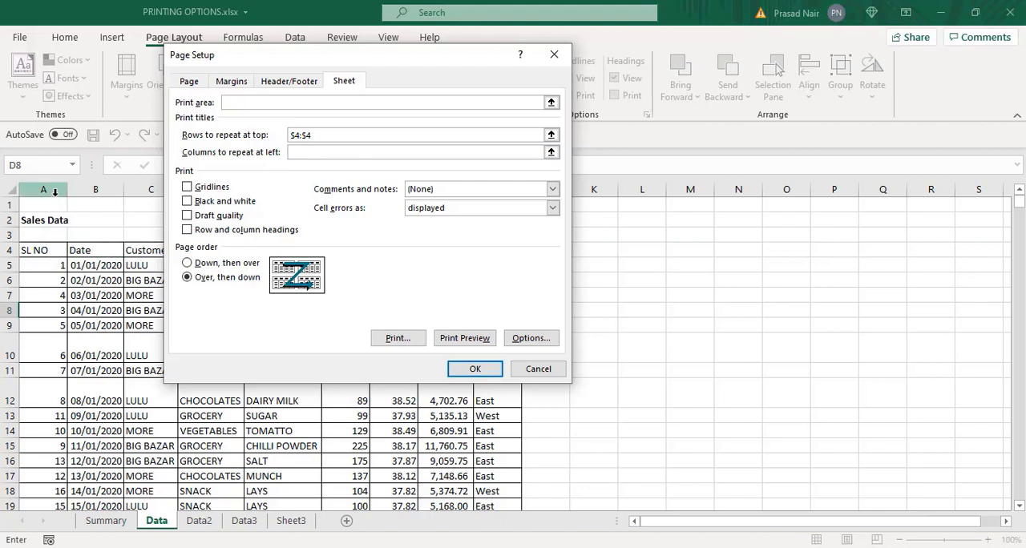
left_click(55, 250)
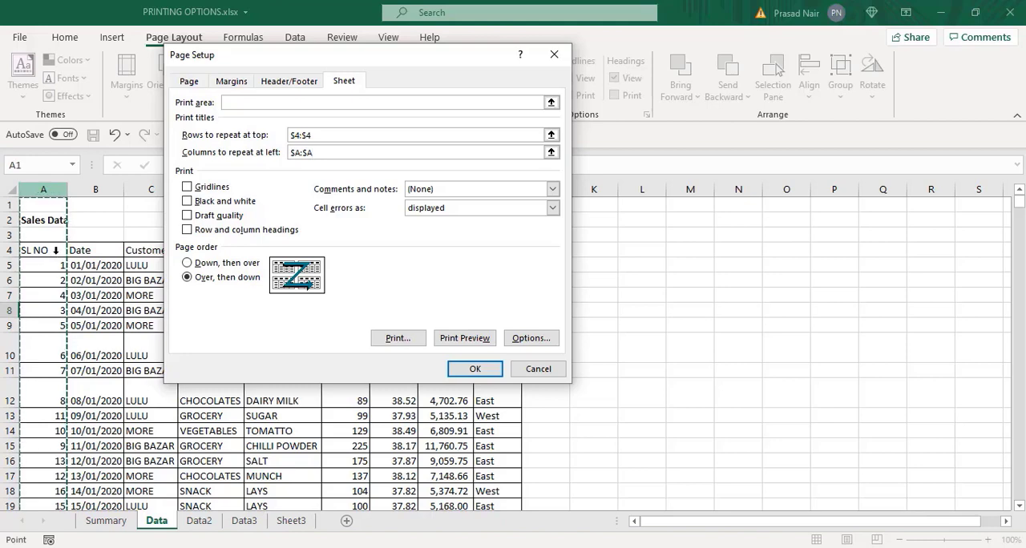
left_click(463, 338)
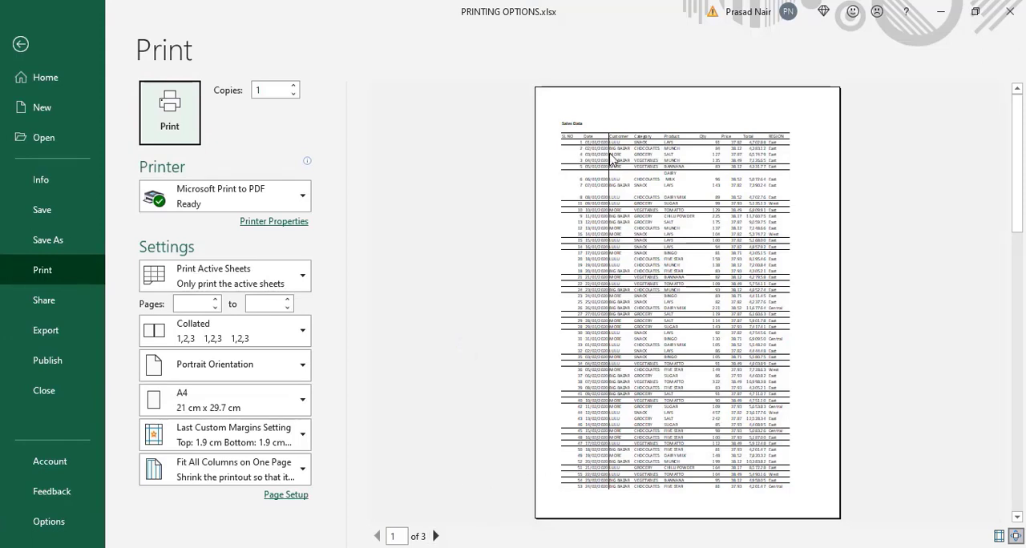
left_click(435, 536)
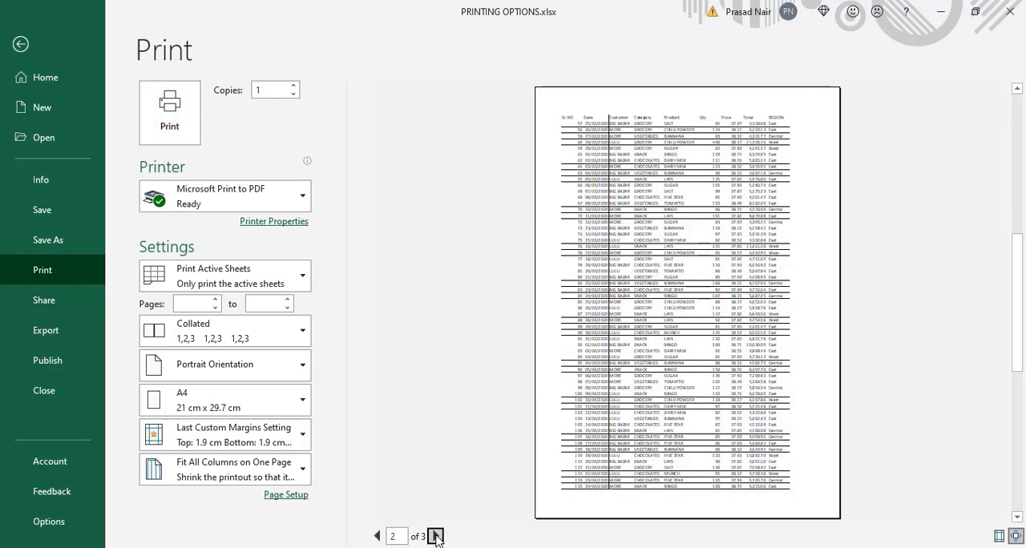
left_click(435, 536)
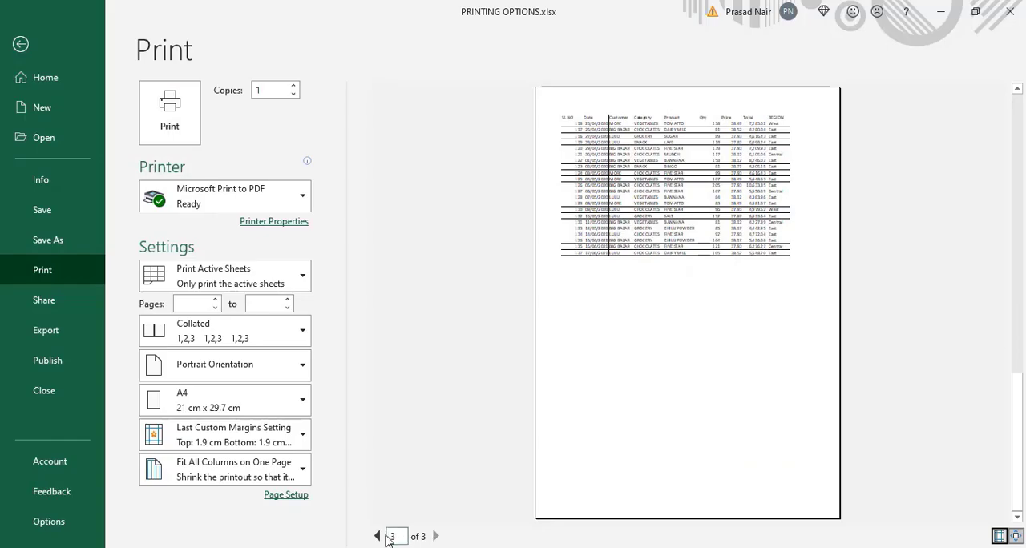
key("Escape")
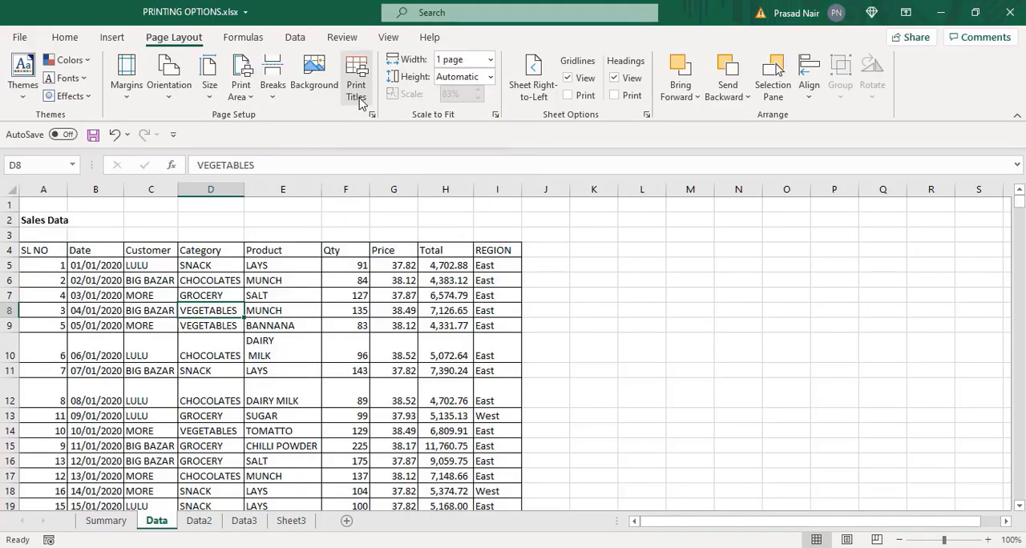
- Turn on printing of gridlines for the Data sheet and check the previewed pages
left_click(357, 100)
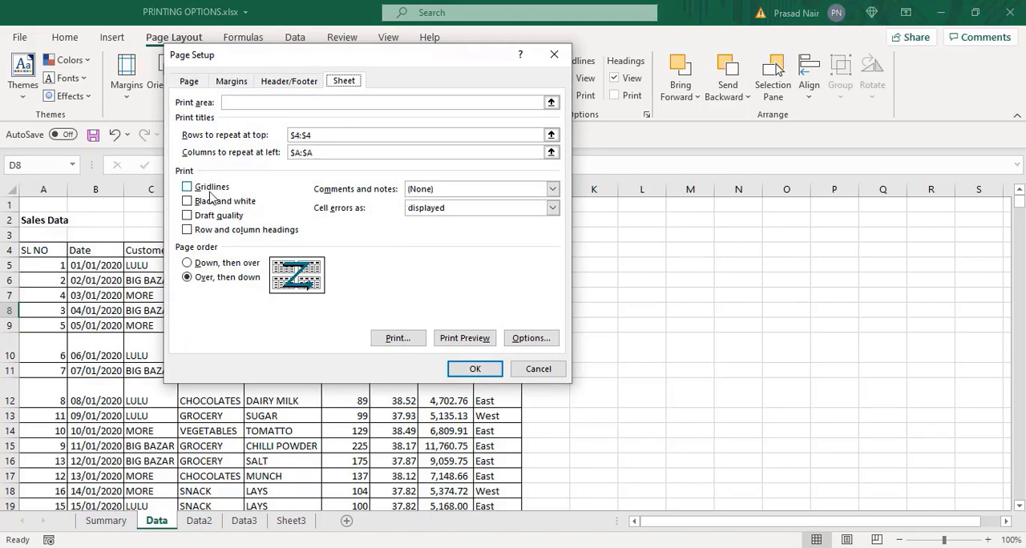
left_click(191, 193)
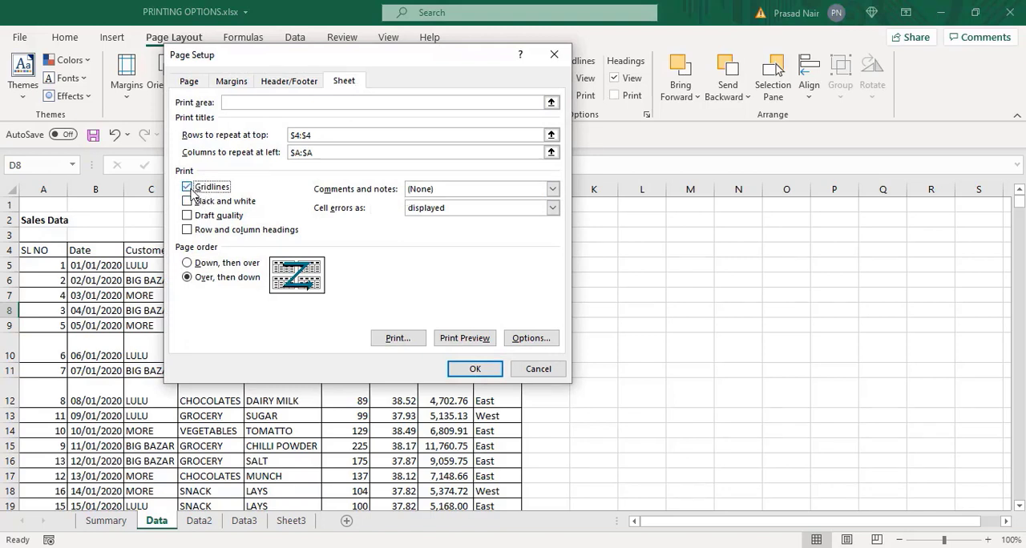
left_click(472, 344)
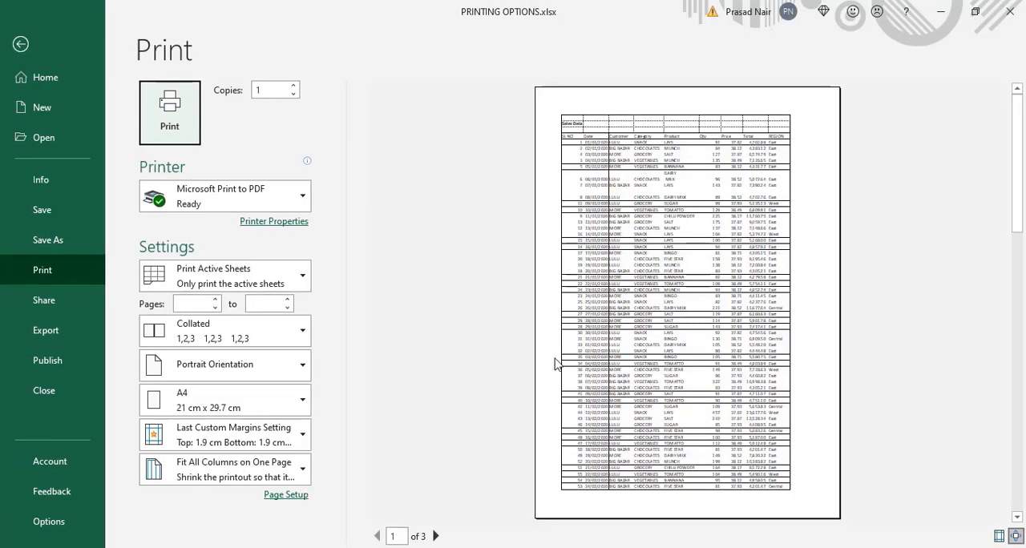
left_click(435, 536)
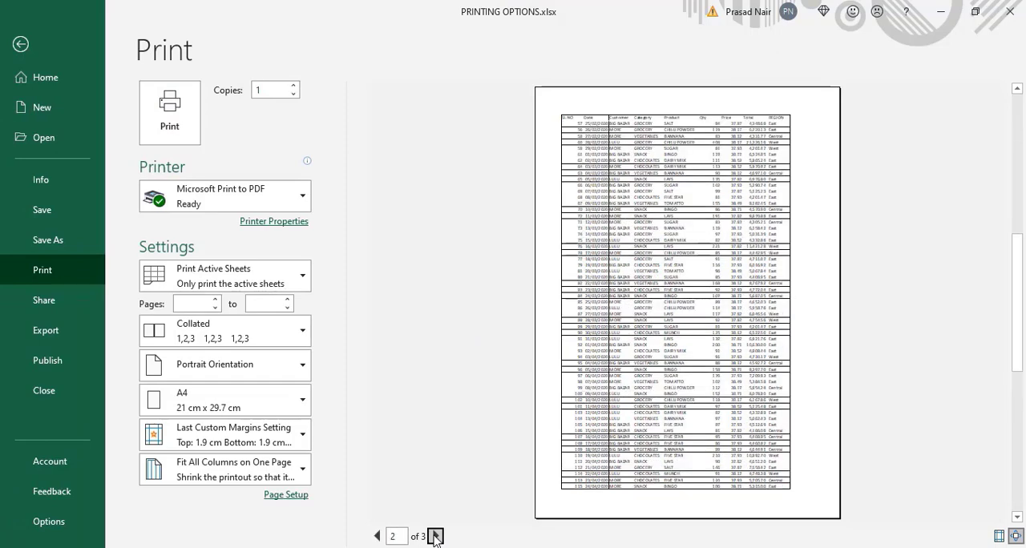
left_click(435, 536)
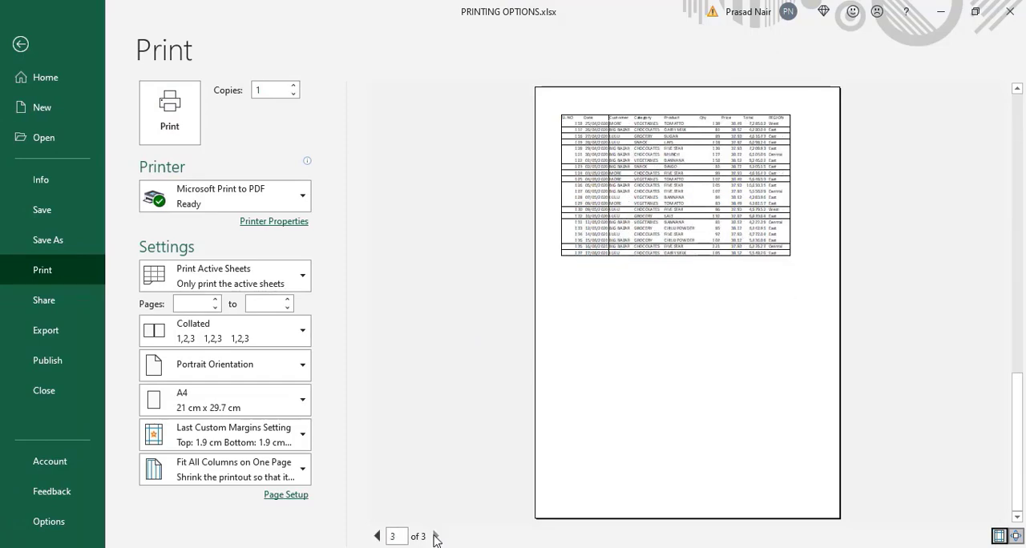
key("Escape")
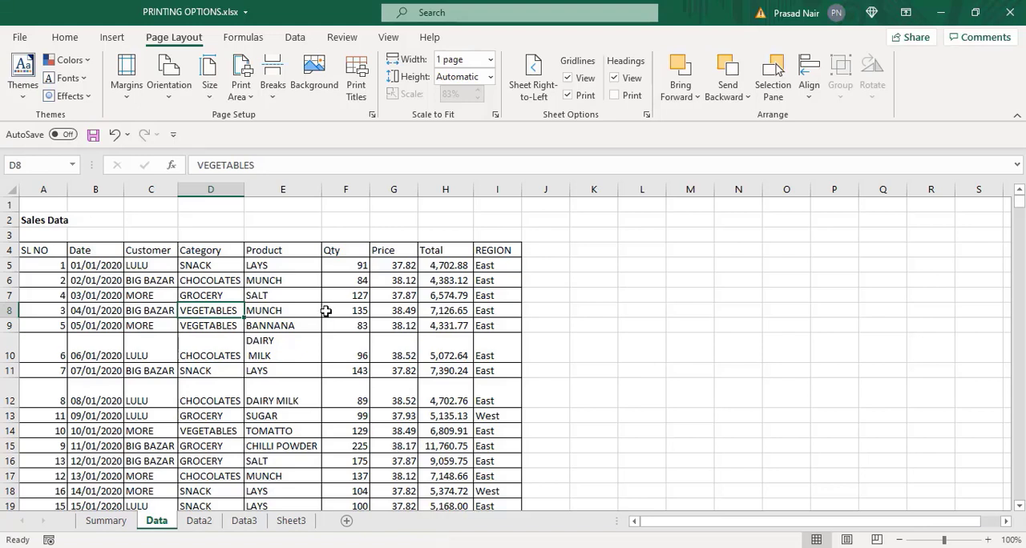
- Change the Data sheet's page orientation to Landscape, look through the print preview and return to the worksheet
right_click(189, 106)
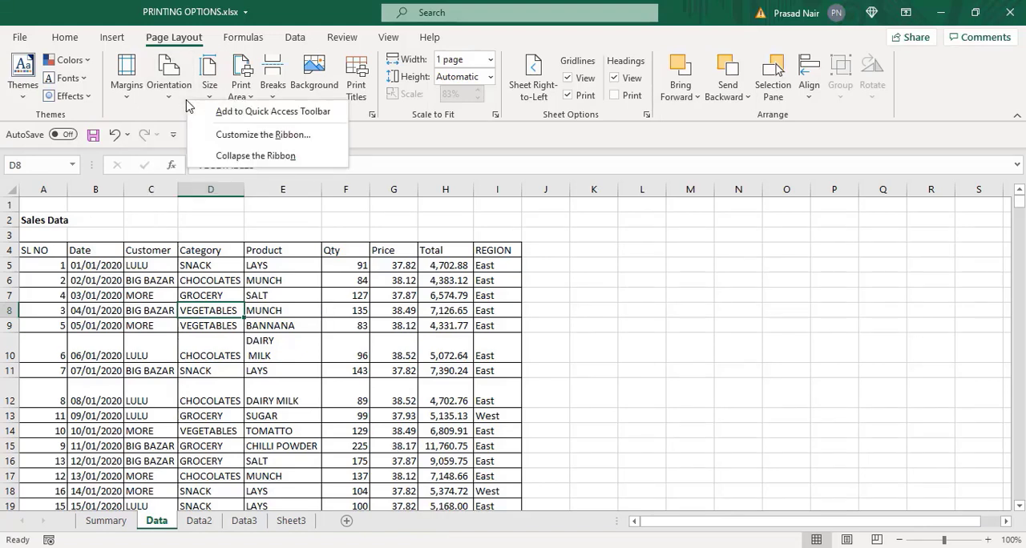
left_click(175, 100)
left_click(169, 88)
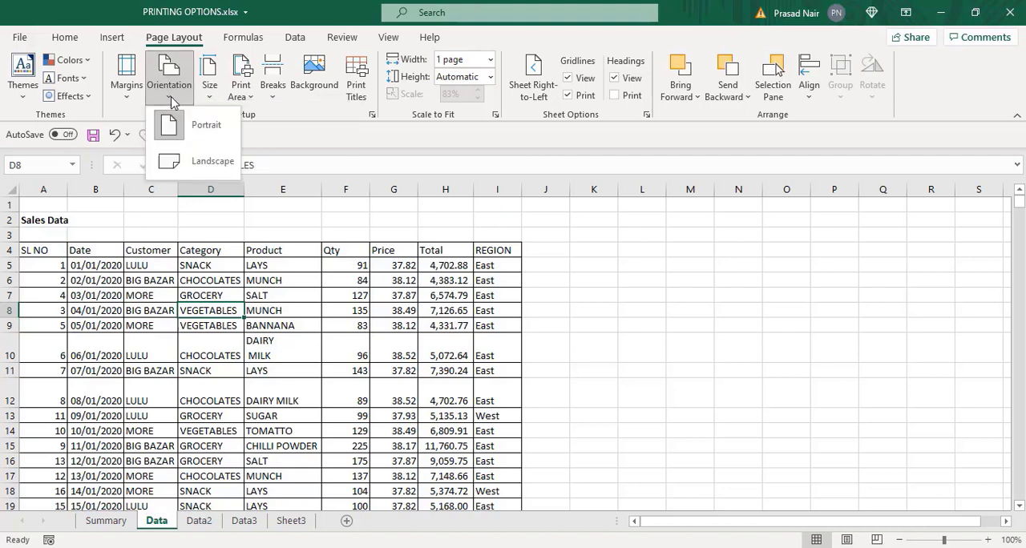
left_click(200, 162)
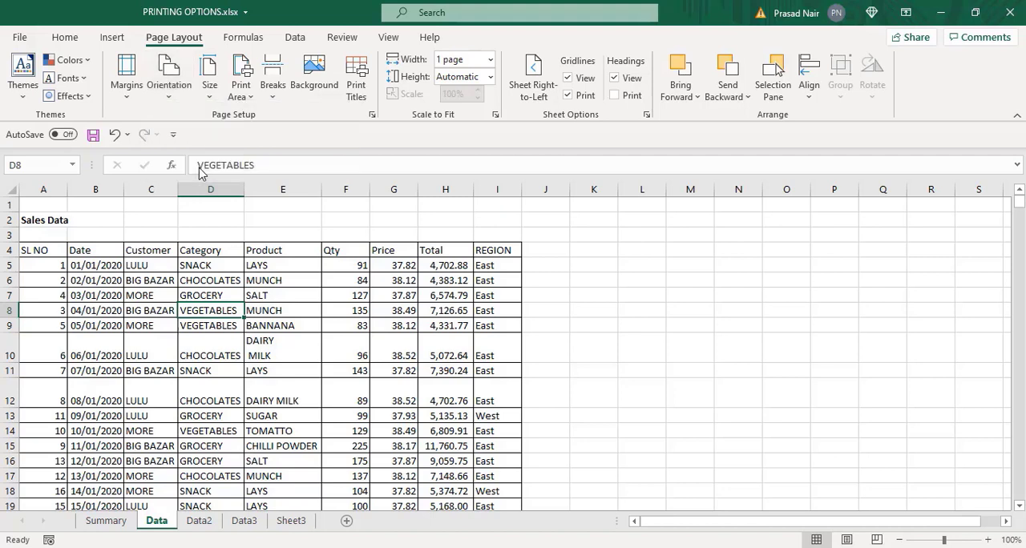
left_click(13, 38)
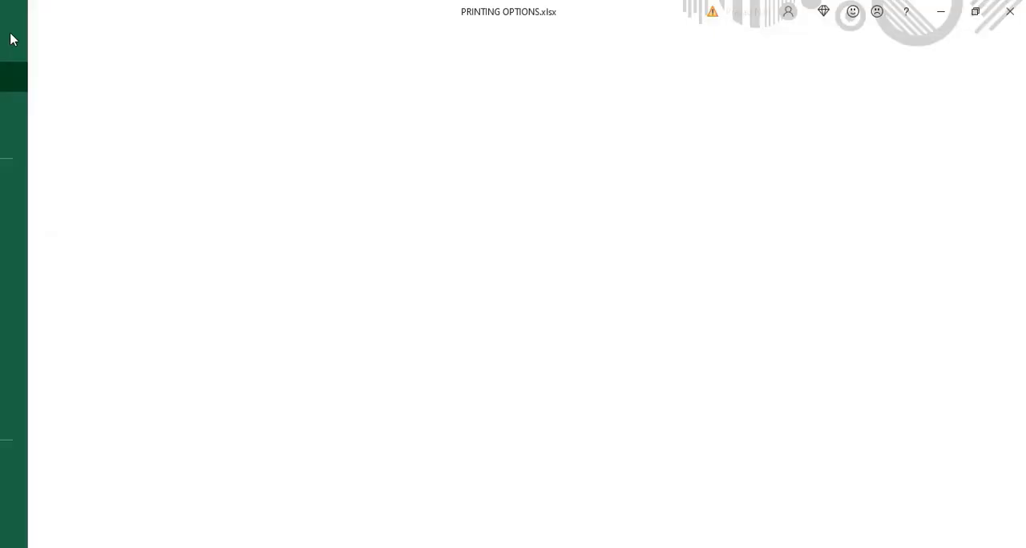
left_click(26, 281)
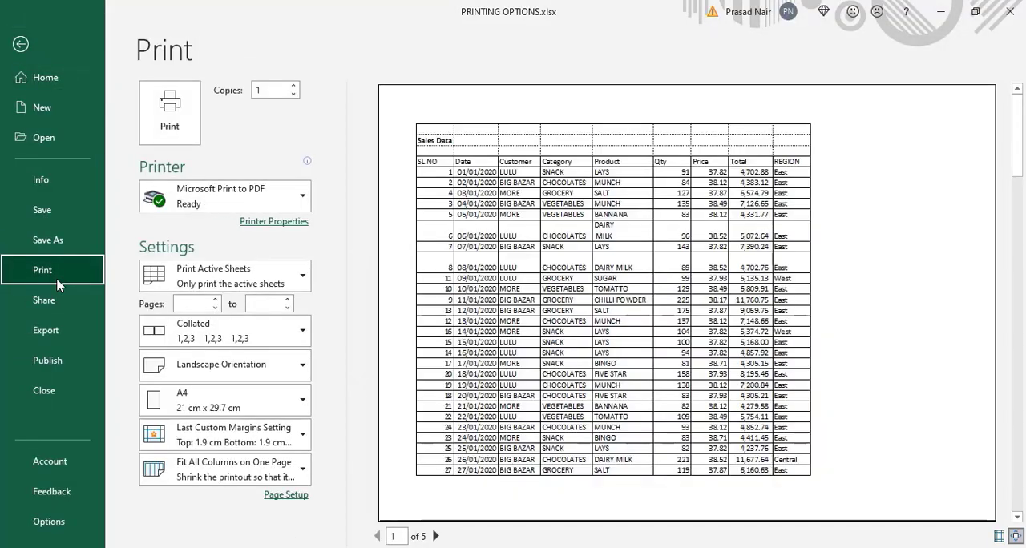
left_click(435, 536)
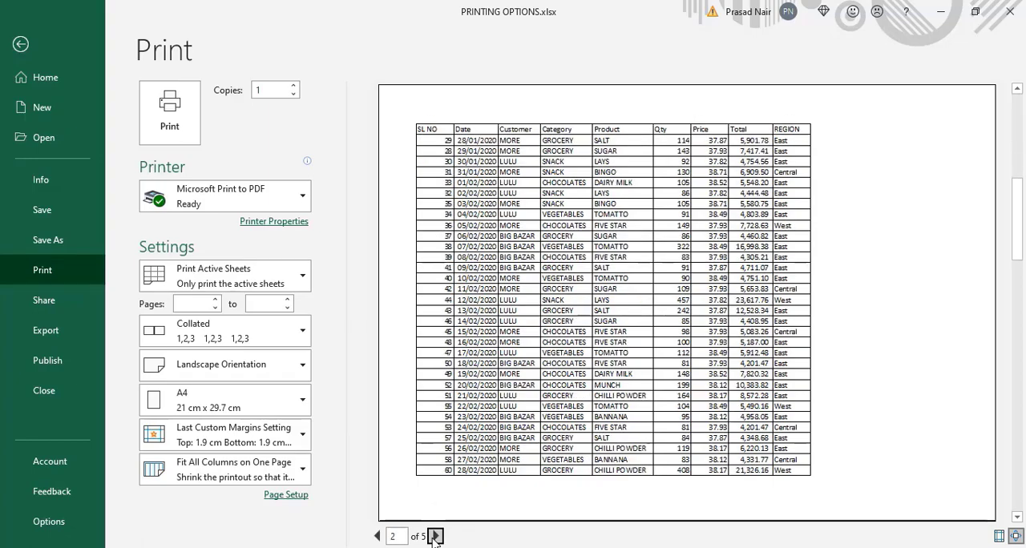
left_click(435, 538)
left_click(436, 537)
left_click(435, 538)
key("Escape")
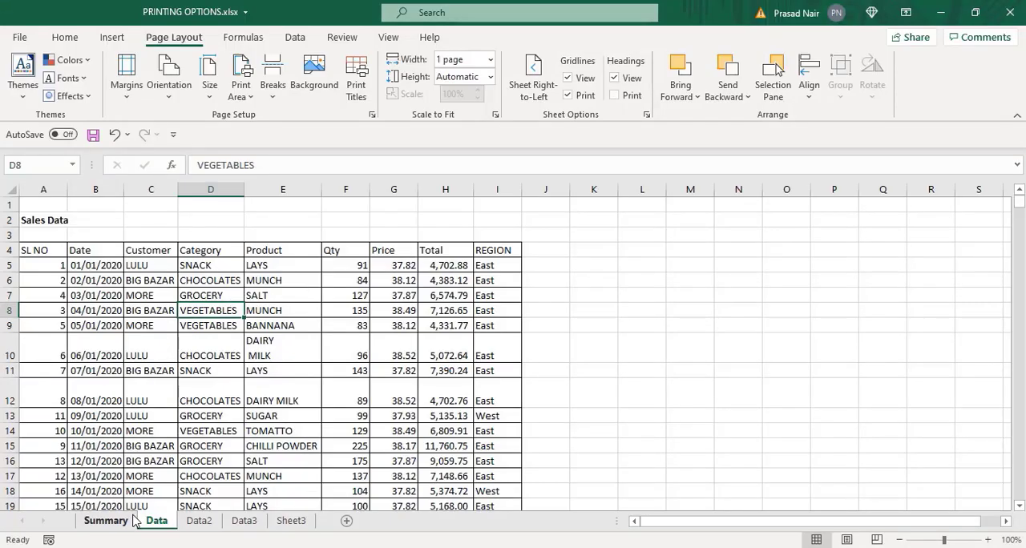
- Set the print scope to Print Entire Workbook, starting from the Summary sheet
left_click(190, 522)
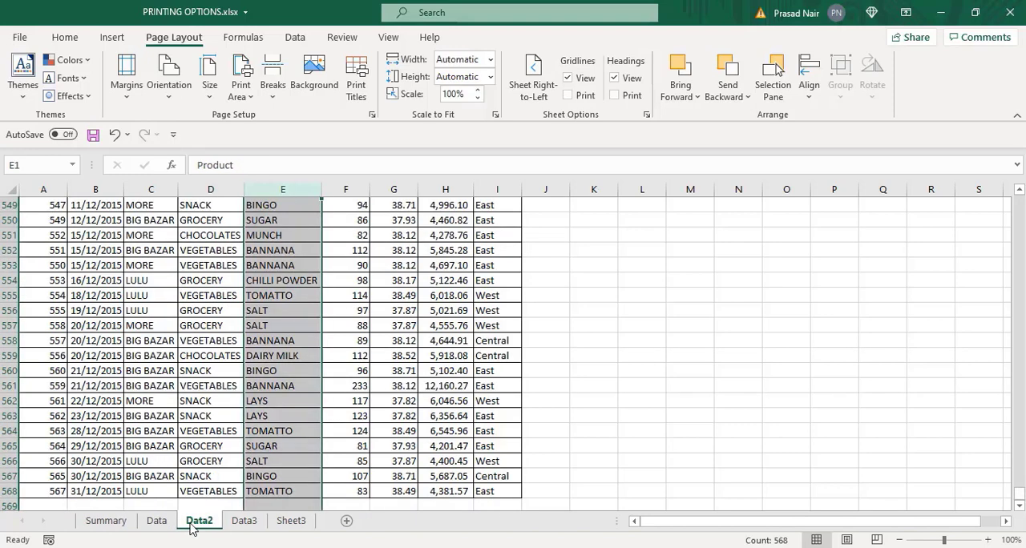
left_click(130, 521)
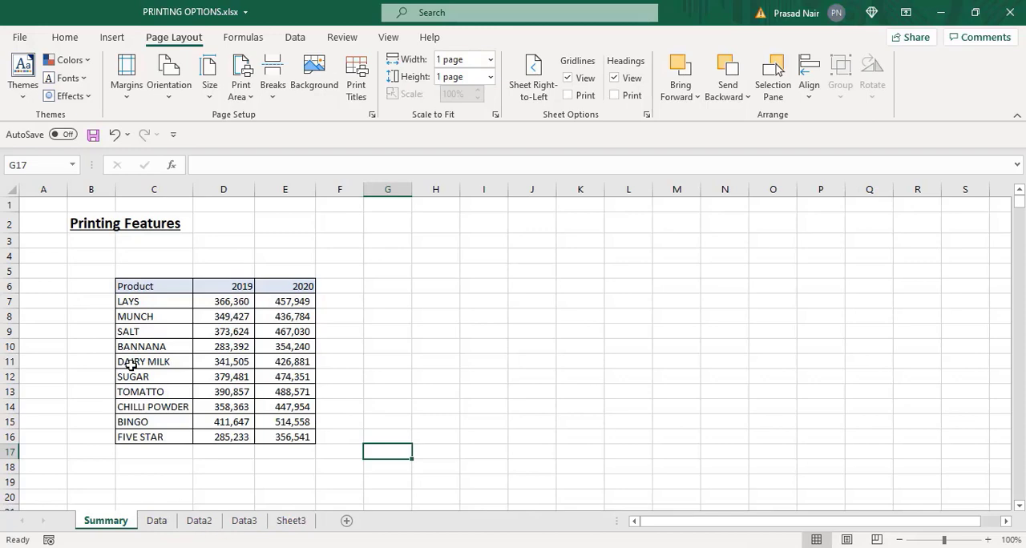
left_click(20, 38)
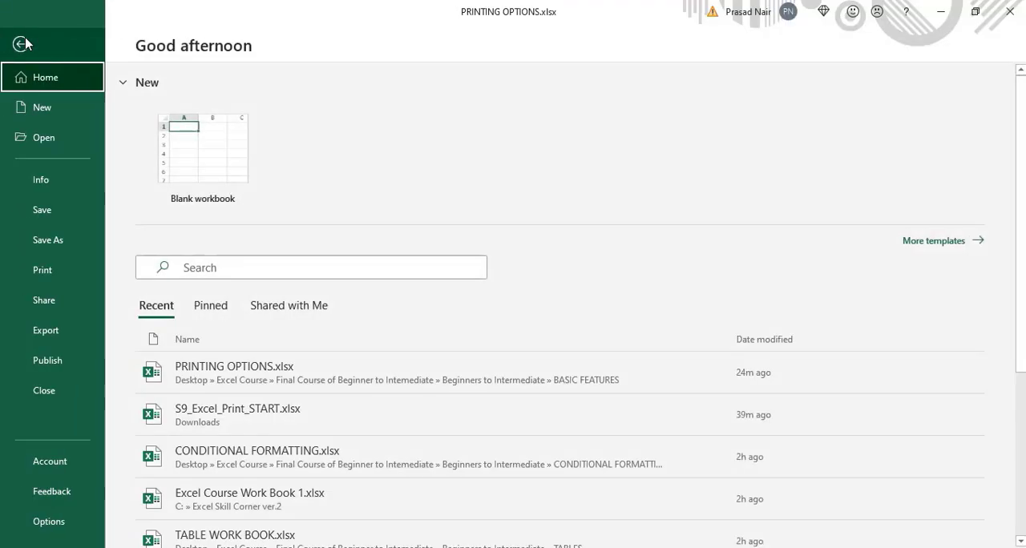
left_click(43, 271)
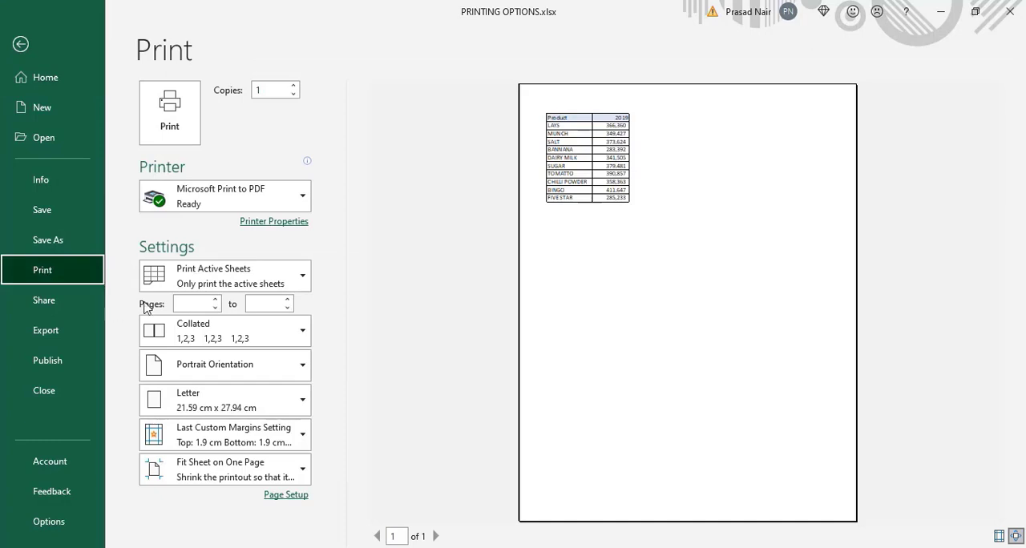
left_click(301, 280)
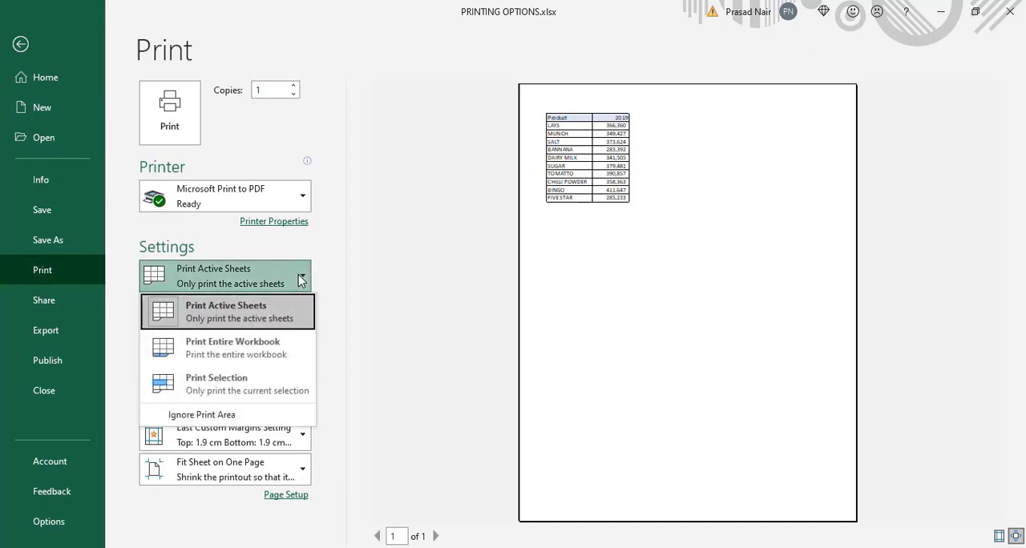
left_click(246, 350)
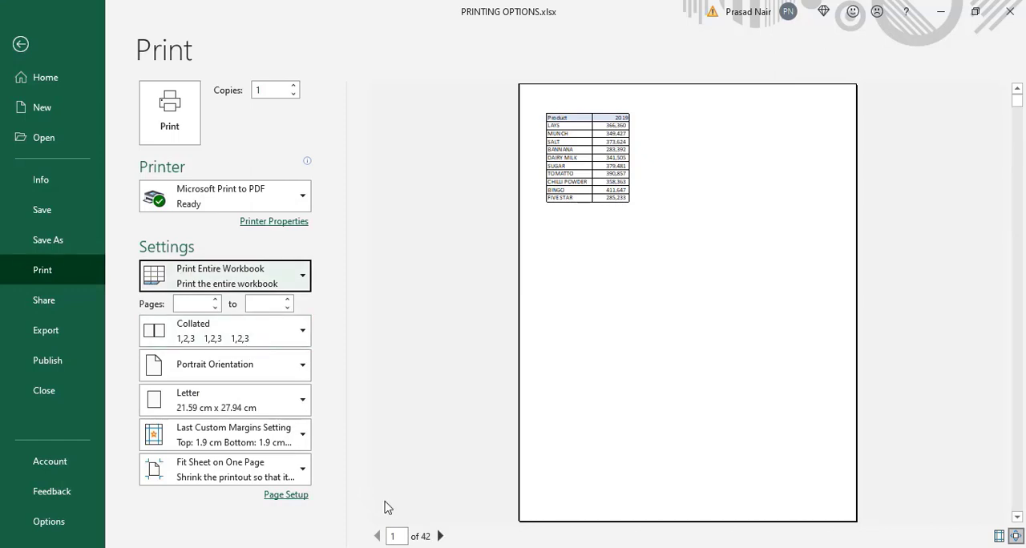
- Page through the print preview of the entire workbook to examine how its sheets are laid out
left_click(440, 536)
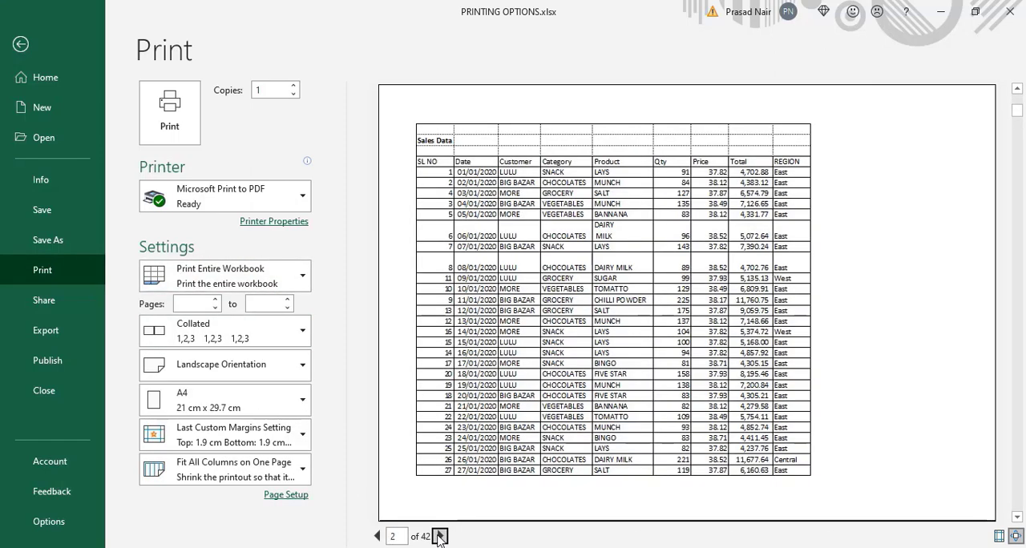
left_click(439, 536)
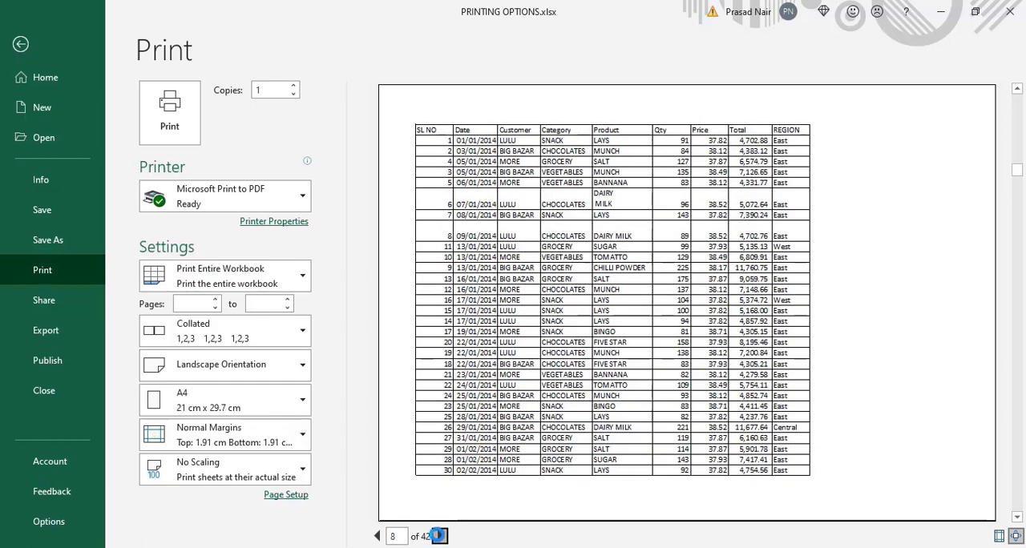
left_click(439, 536)
left_click(439, 536)
left_click(439, 536)
left_click(439, 536)
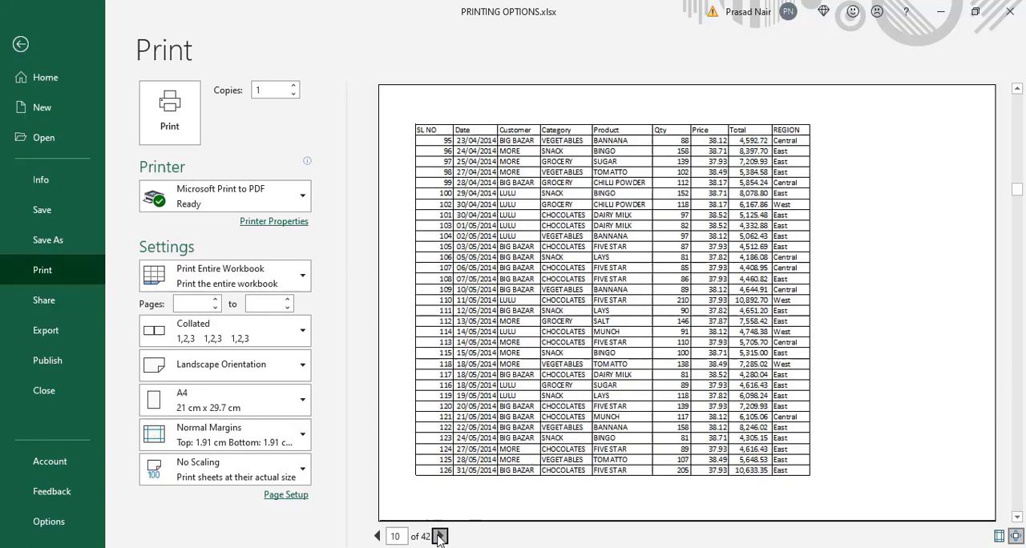
left_click(440, 536)
left_click(439, 536)
left_click(439, 537)
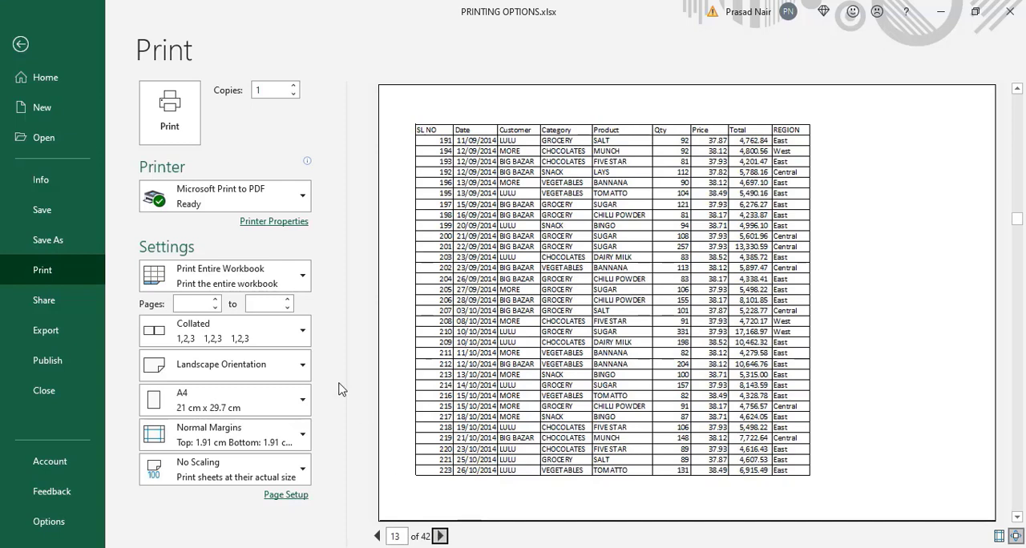
- Set the print range to pages 1 to 4, start printing to PDF and cancel saving the output file
left_click(301, 279)
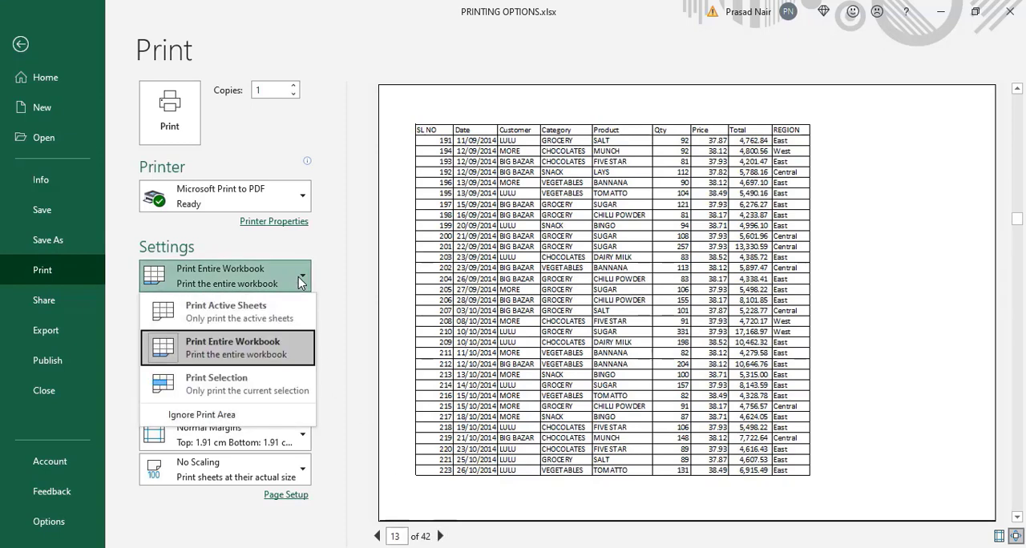
left_click(301, 280)
left_click(196, 302)
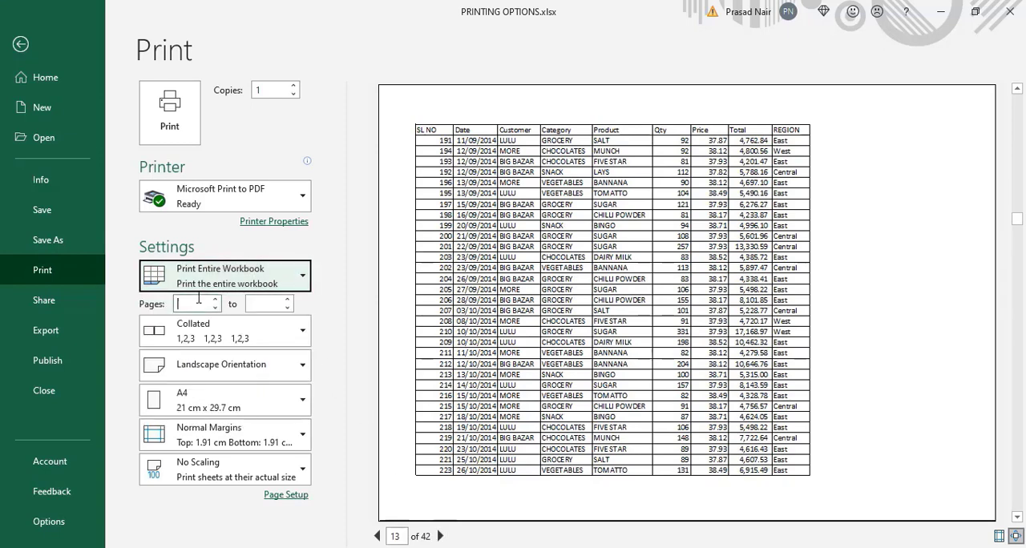
type("1")
key("Tab")
type("4")
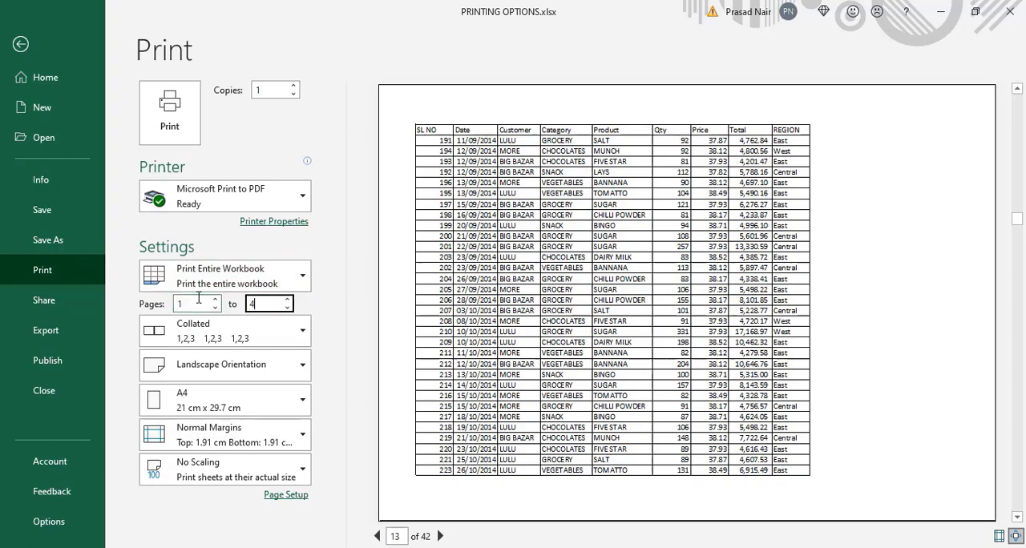
key("Return")
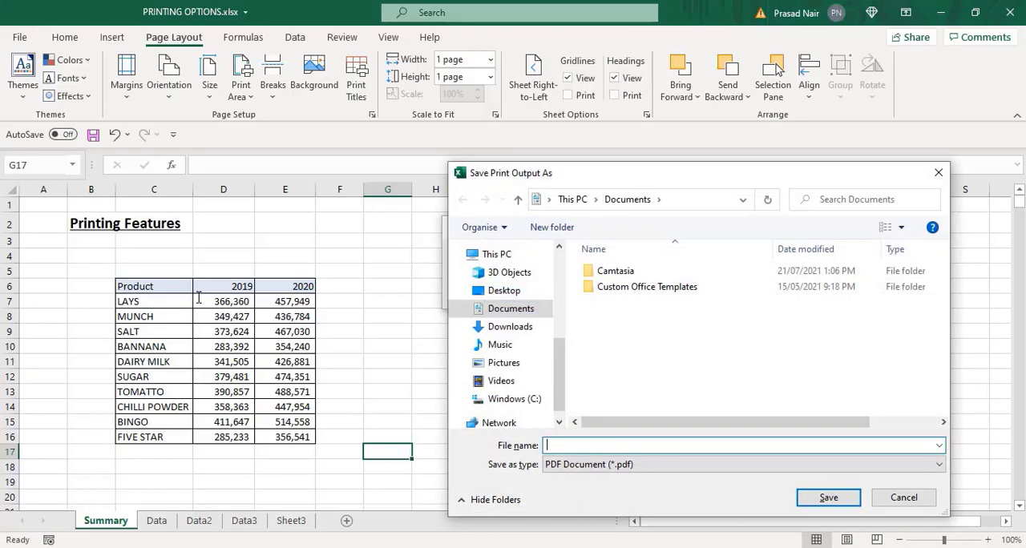
left_click(939, 177)
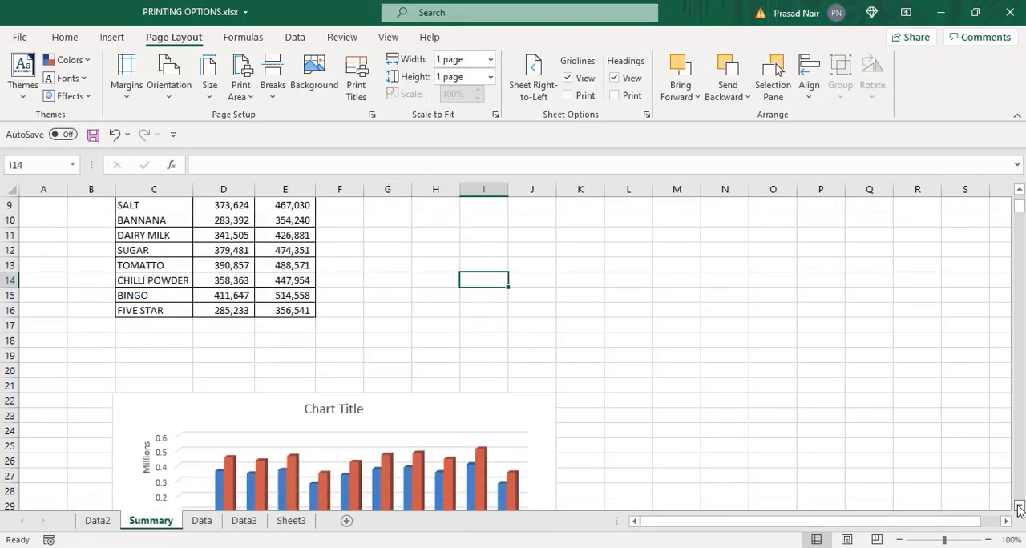
- Show the Summary sheet in Page Break Preview and extend its print area to columns B through J down to row 38
scroll(520, 412, "down", 1)
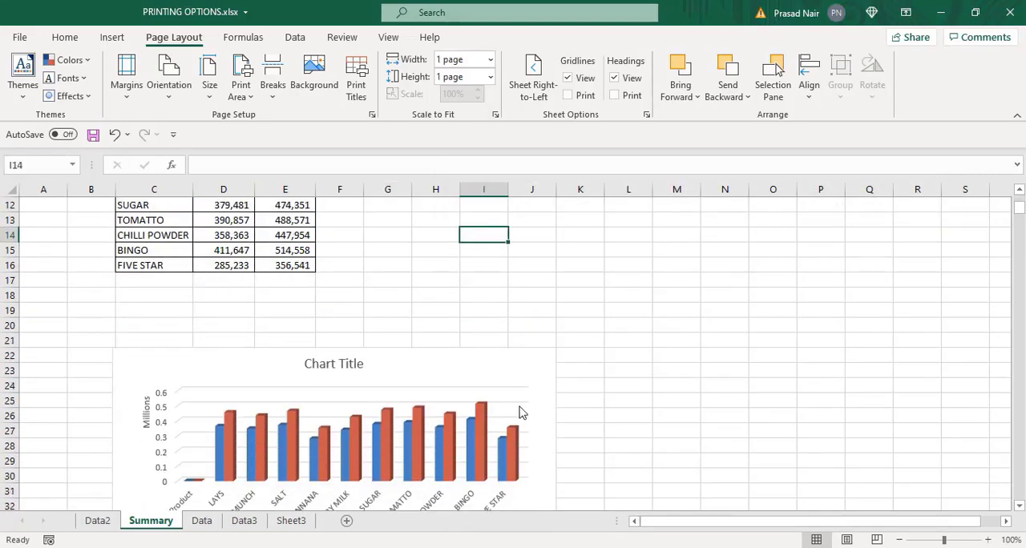
left_click(876, 540)
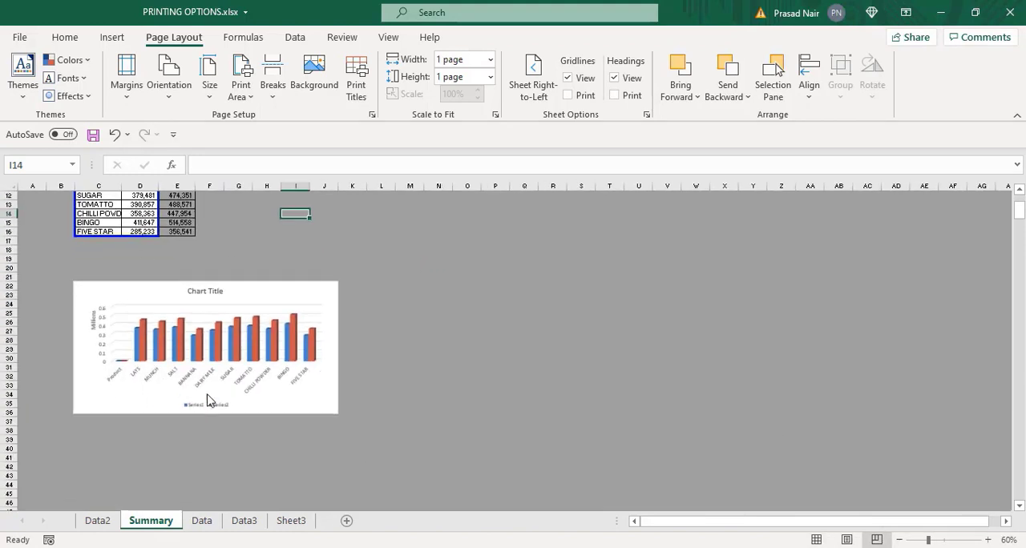
left_click_drag(156, 238, 354, 434)
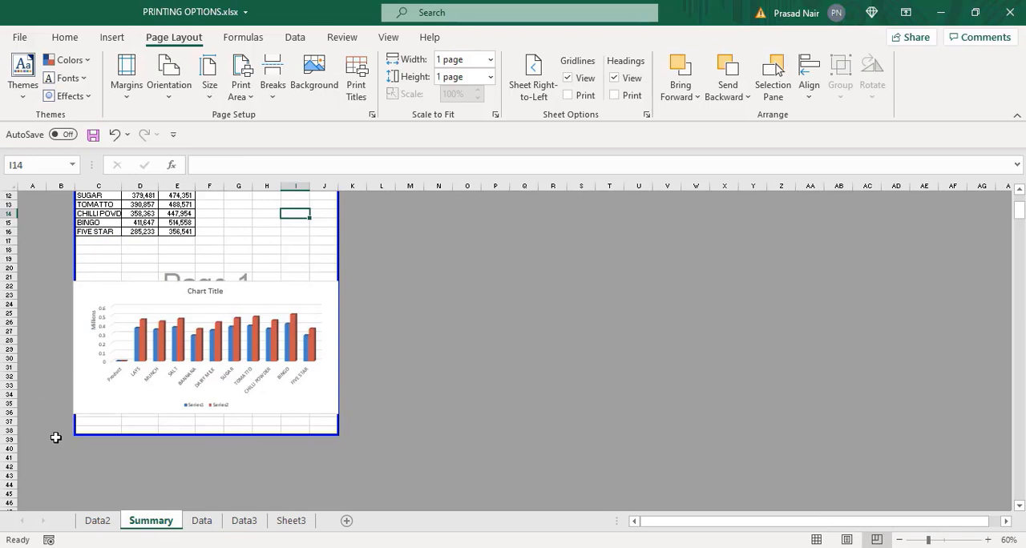
left_click_drag(75, 432, 47, 432)
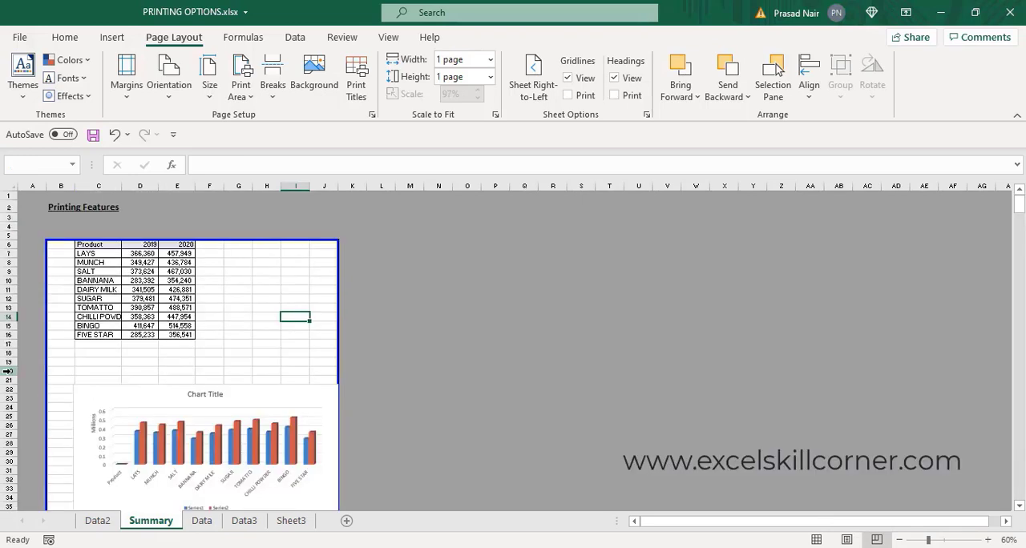
- Try to insert a page break at row 20, between the product table and the chart
left_click(7, 371)
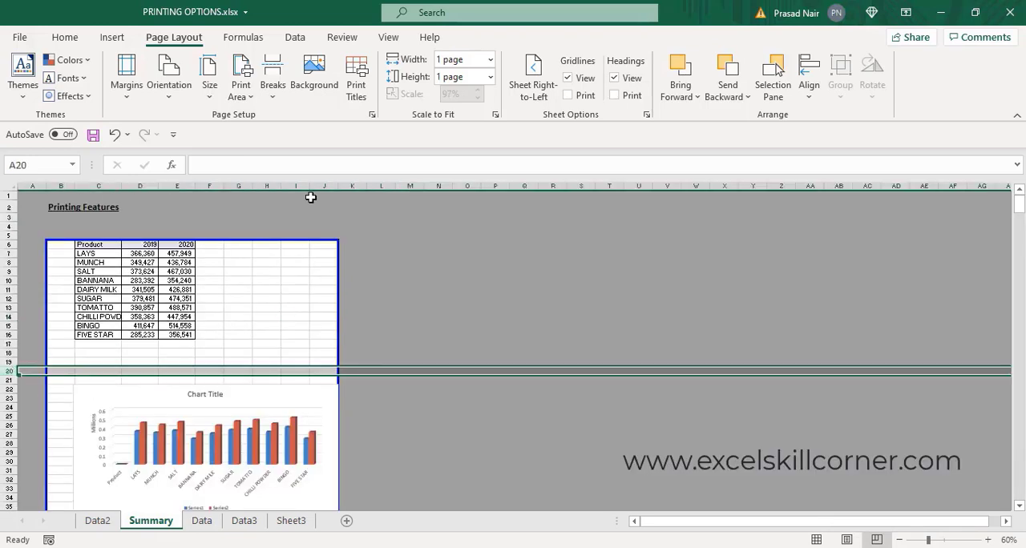
left_click(274, 88)
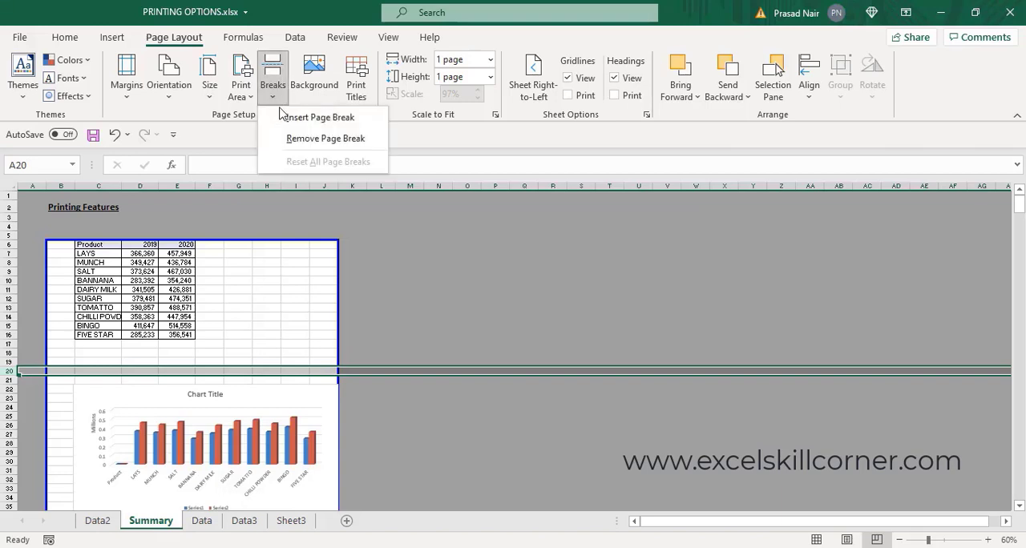
left_click(286, 119)
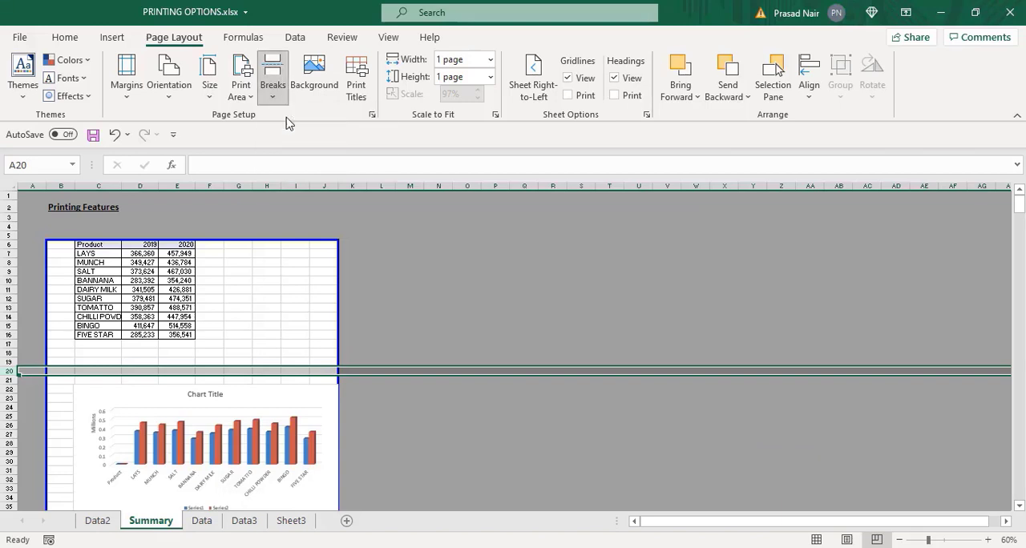
left_click(301, 318)
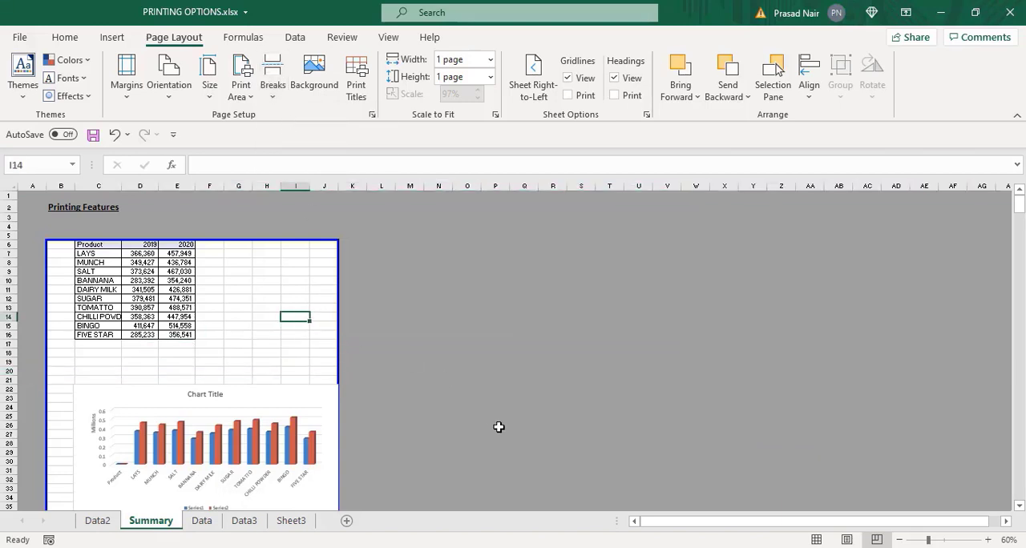
- Shift the chart slightly left, extend the print area to row 4 and column A, and return to Normal view
left_click_drag(283, 398, 268, 398)
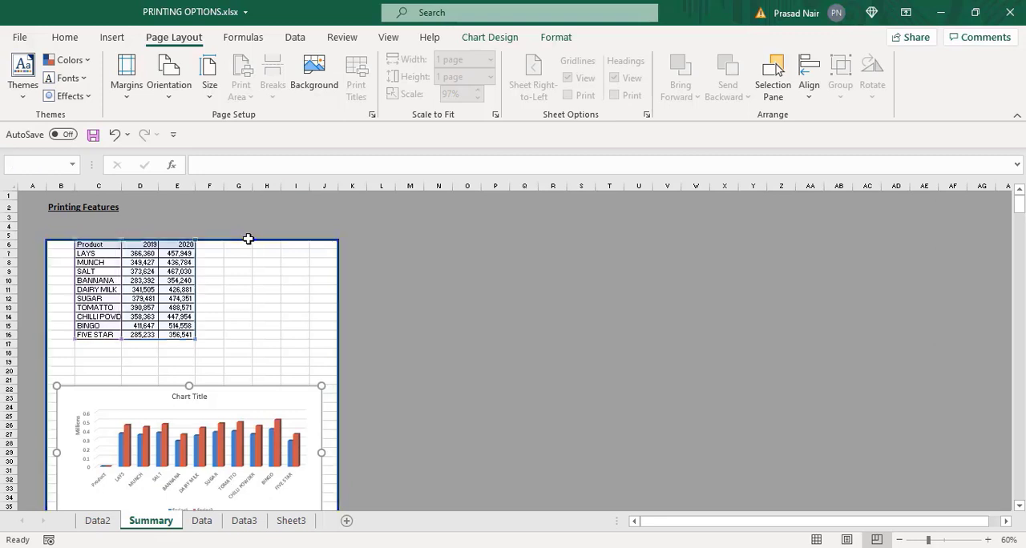
left_click_drag(248, 239, 249, 221)
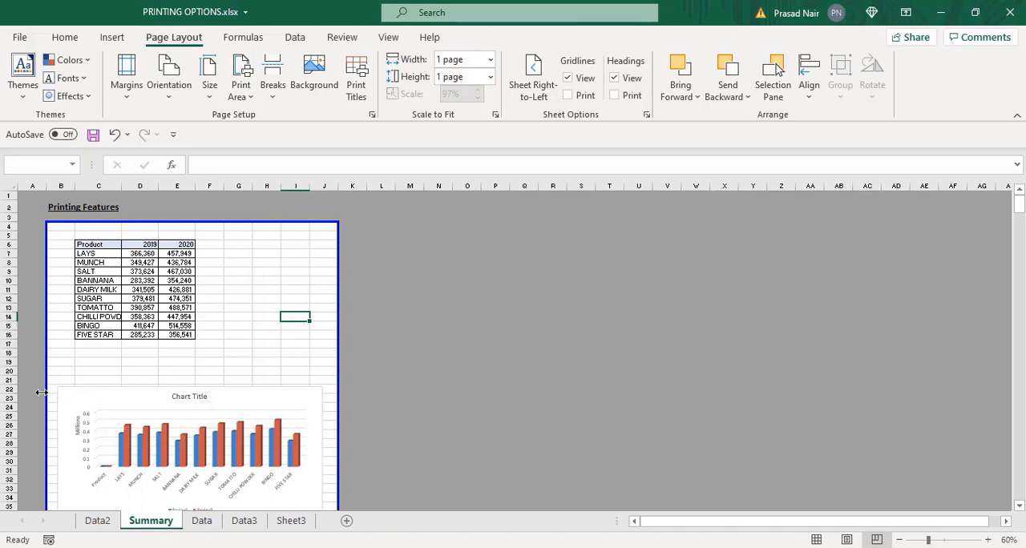
mouse_move(41, 391)
left_mouse_down()
mouse_move(8, 389)
mouse_move(25, 391)
left_mouse_up()
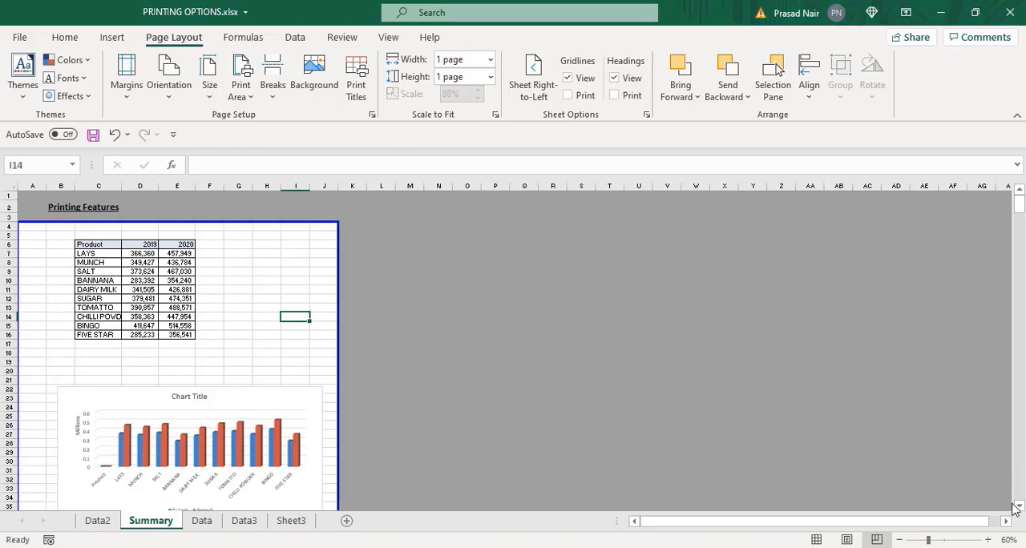
left_click(815, 539)
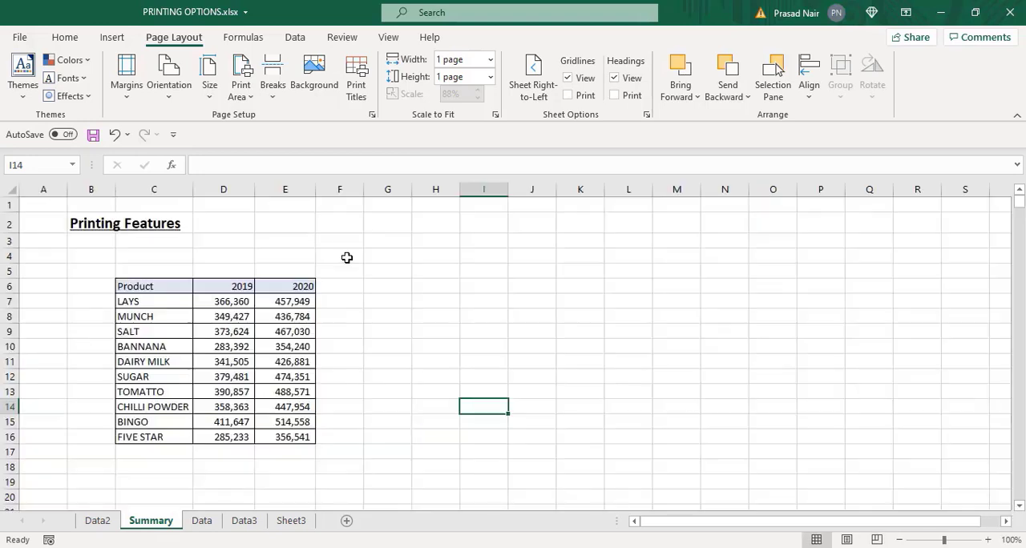
- Set the print scope to Print Active Sheets, check the Summary sheet's preview and return to the worksheet
left_click(20, 40)
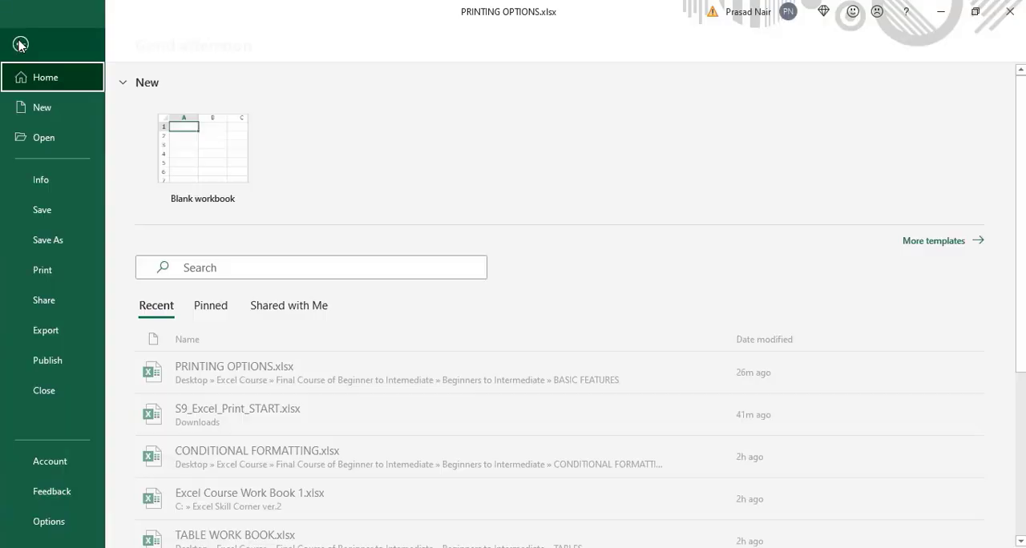
left_click(55, 280)
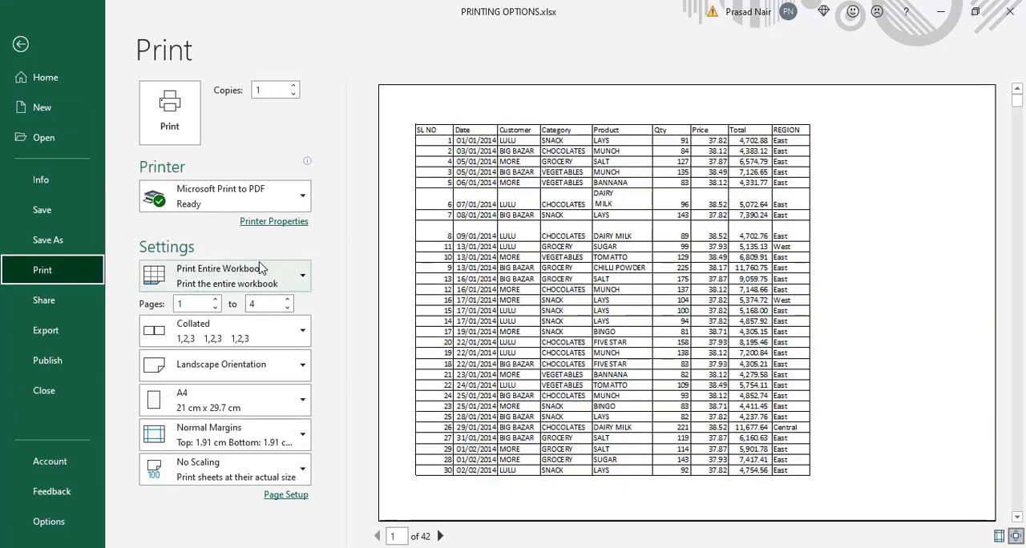
left_click(298, 278)
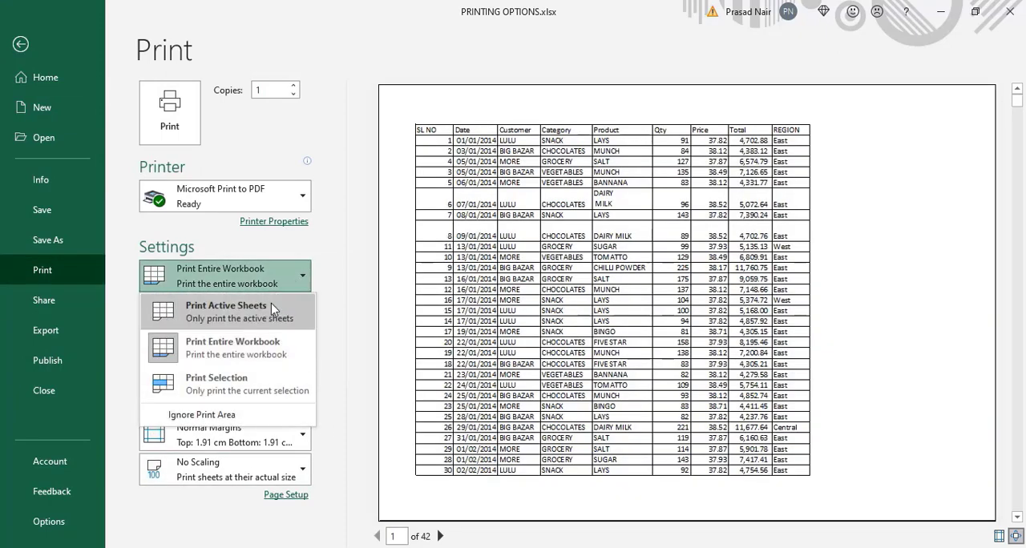
left_click(270, 306)
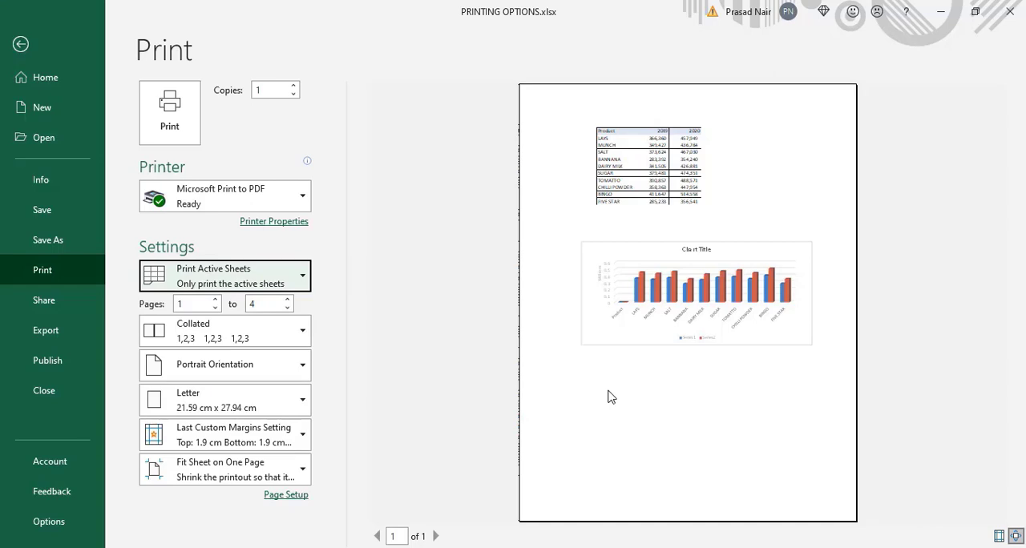
key("Escape")
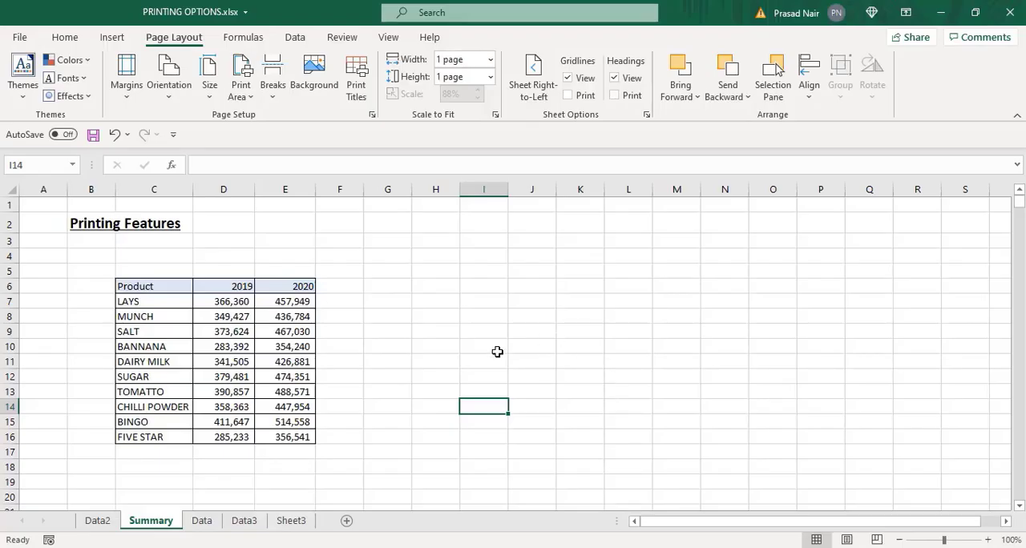
- Start exporting the Summary sheet as a PDF and choose the Desktop as the save location
left_click(102, 524)
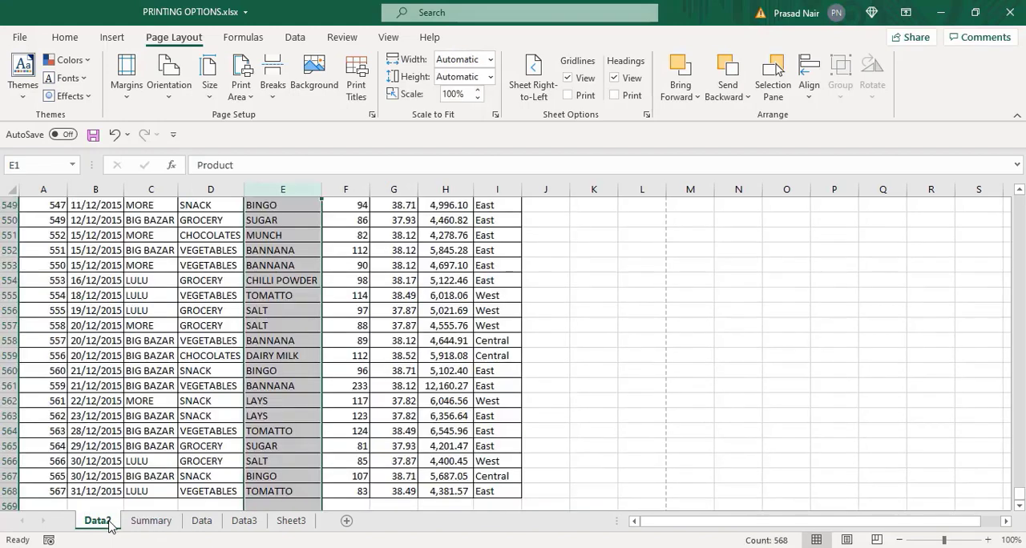
left_click(152, 522)
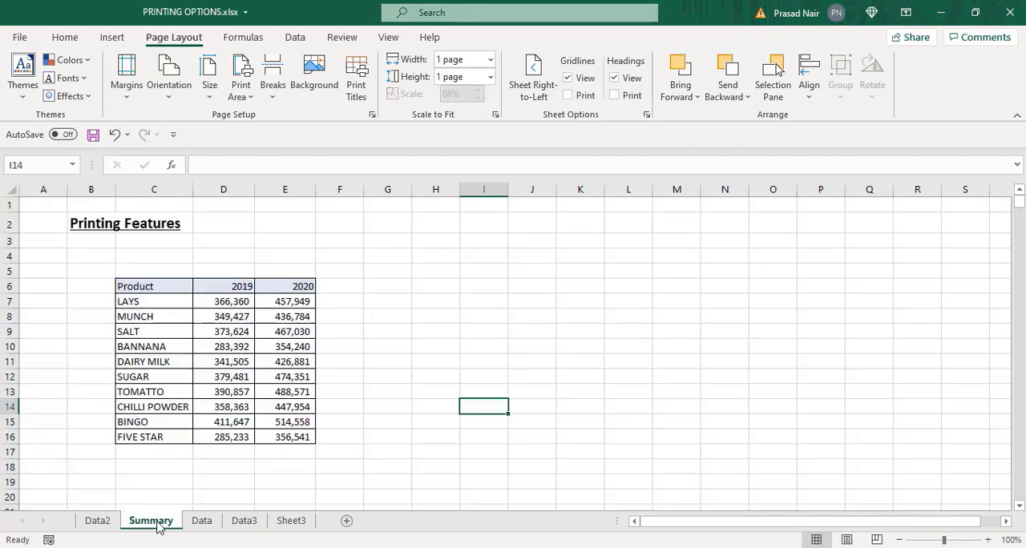
left_click(65, 301)
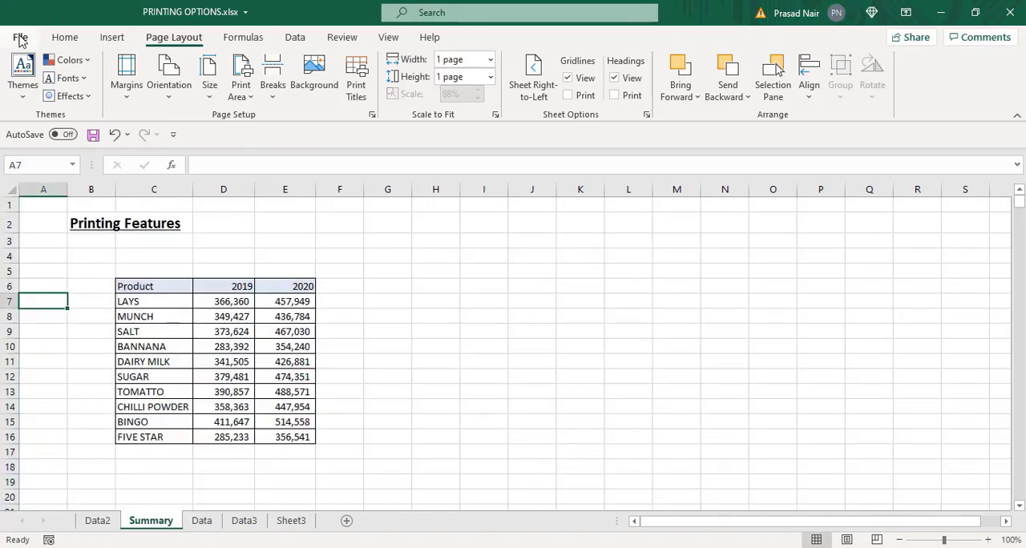
left_click(20, 38)
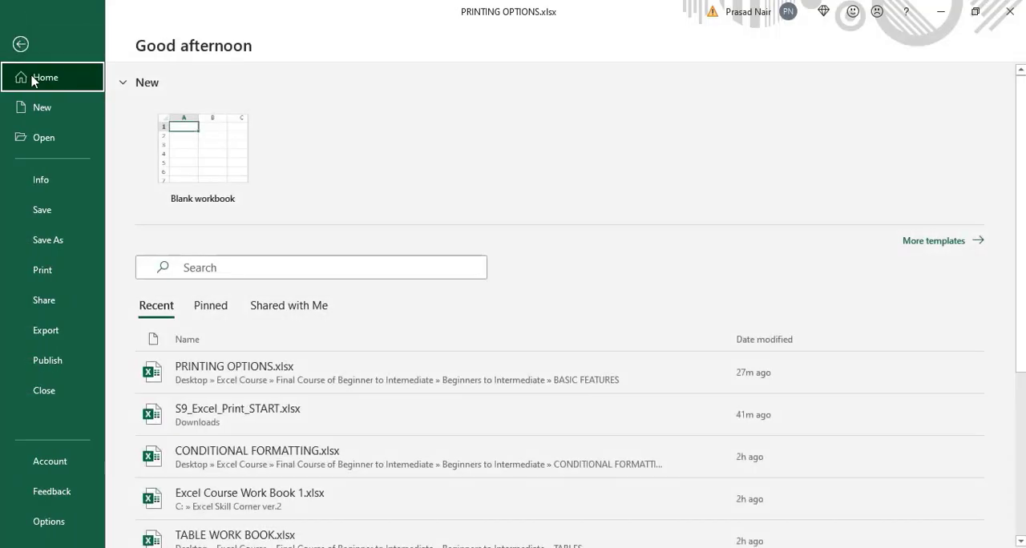
left_click(48, 331)
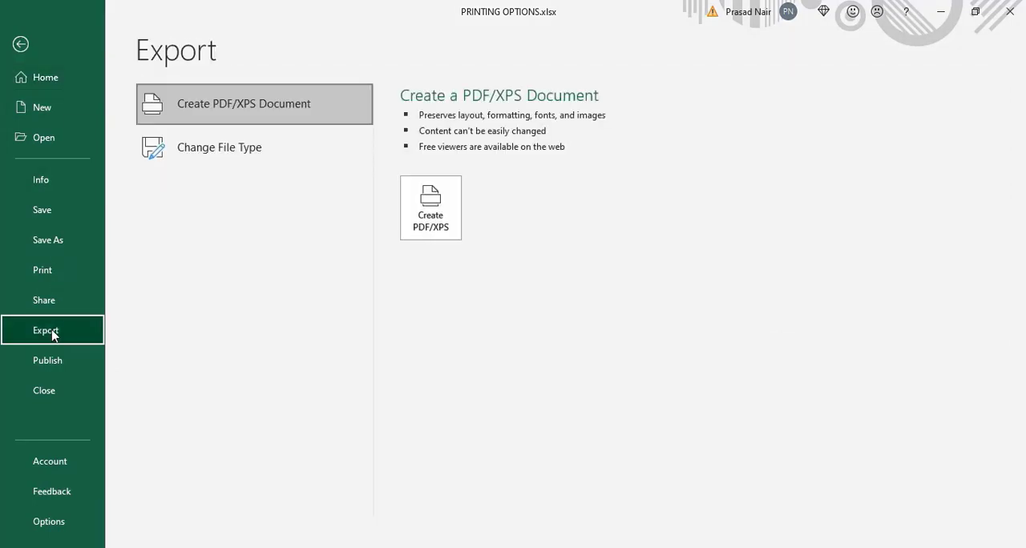
left_click(430, 210)
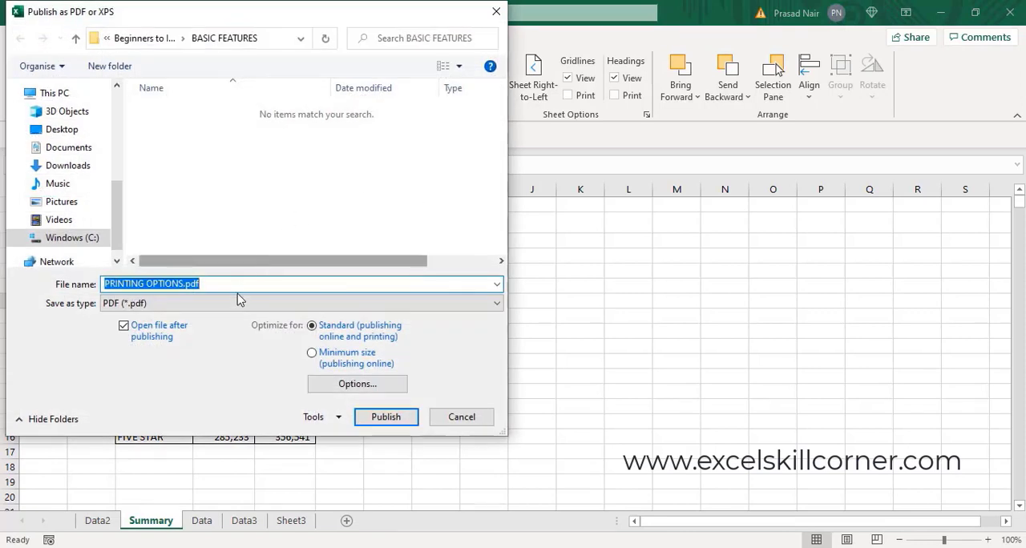
left_click_drag(181, 262, 198, 260)
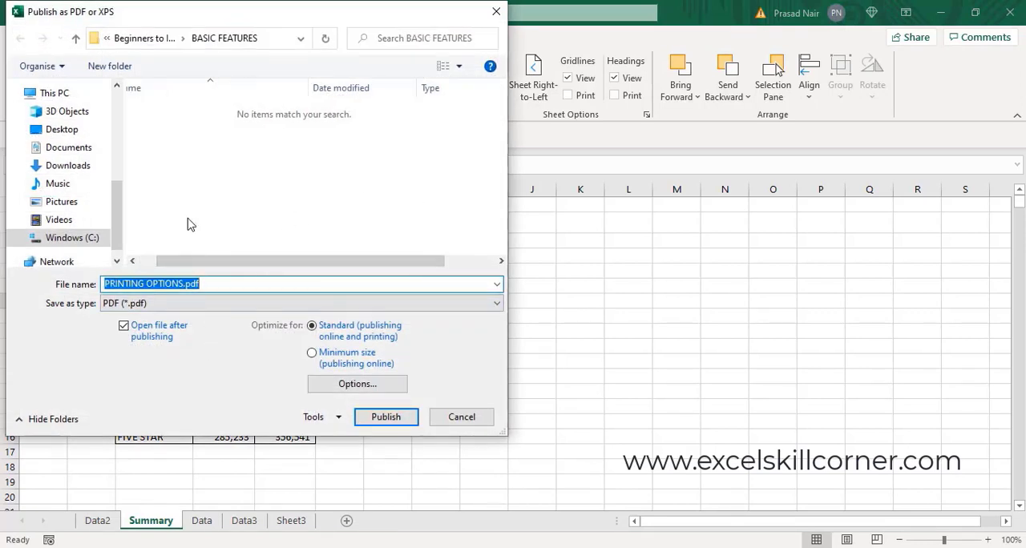
left_click(61, 129)
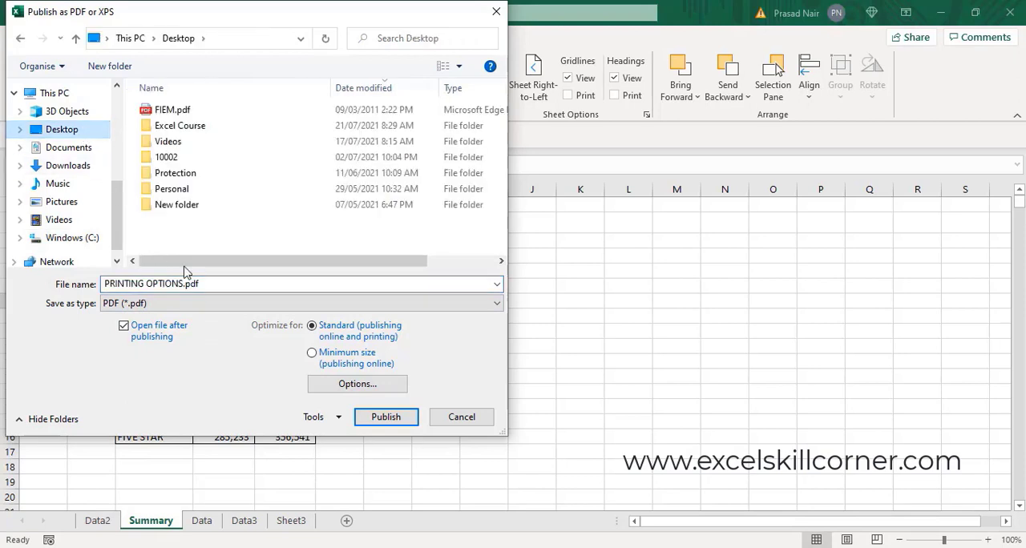
- Publish all pages of the active sheet as PRINTING OPTIONS.pdf with print areas respected, check the resulting PDF and close it
left_click(339, 392)
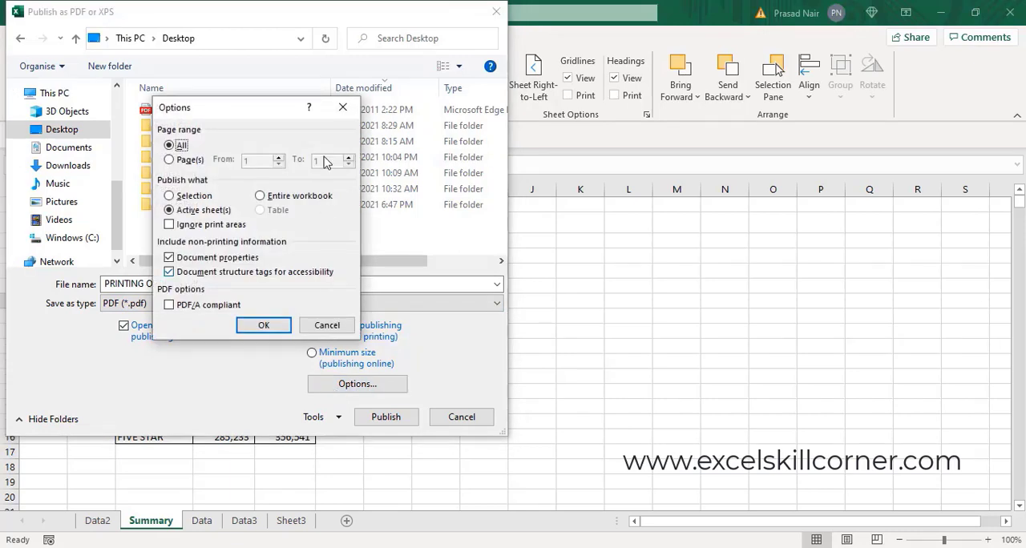
left_click(177, 228)
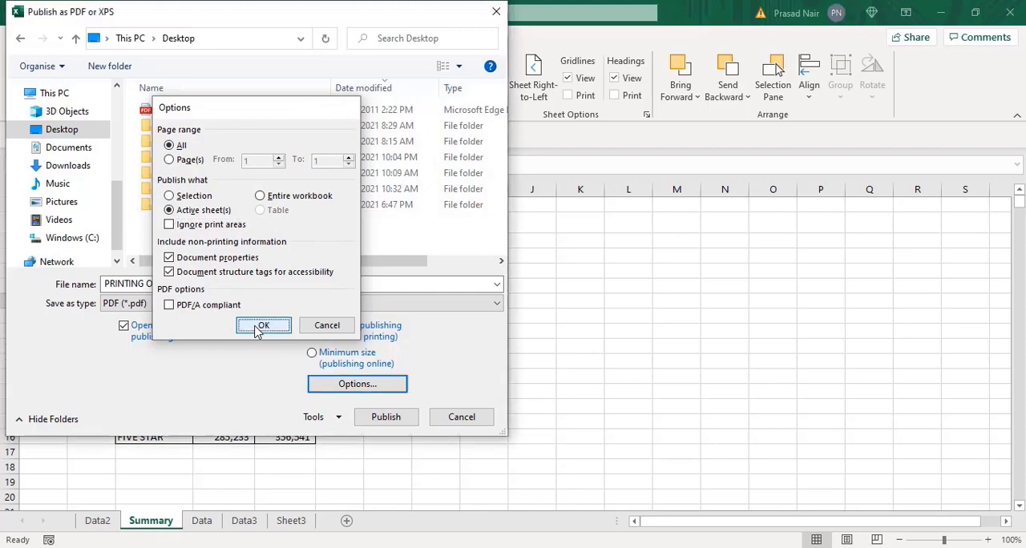
left_click(257, 329)
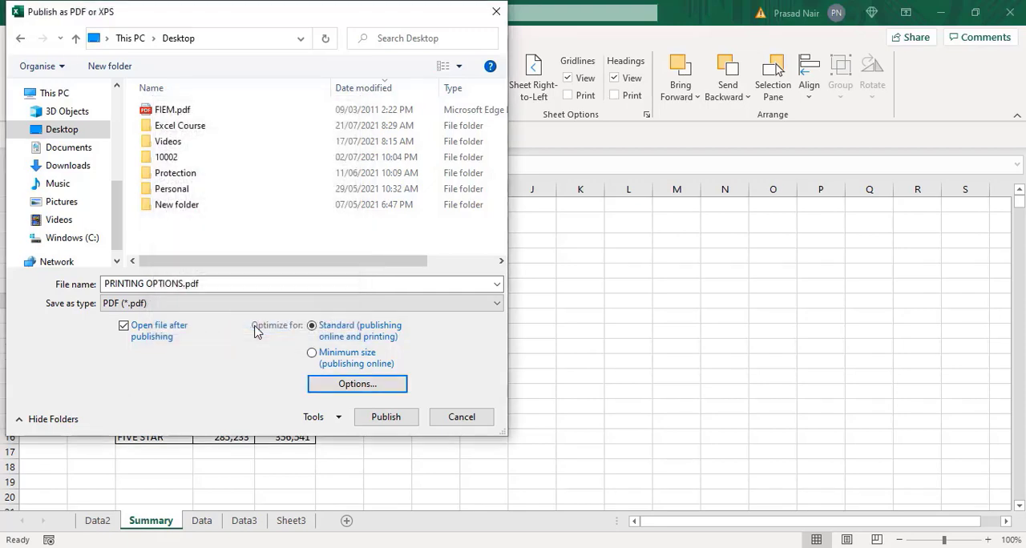
left_click(376, 417)
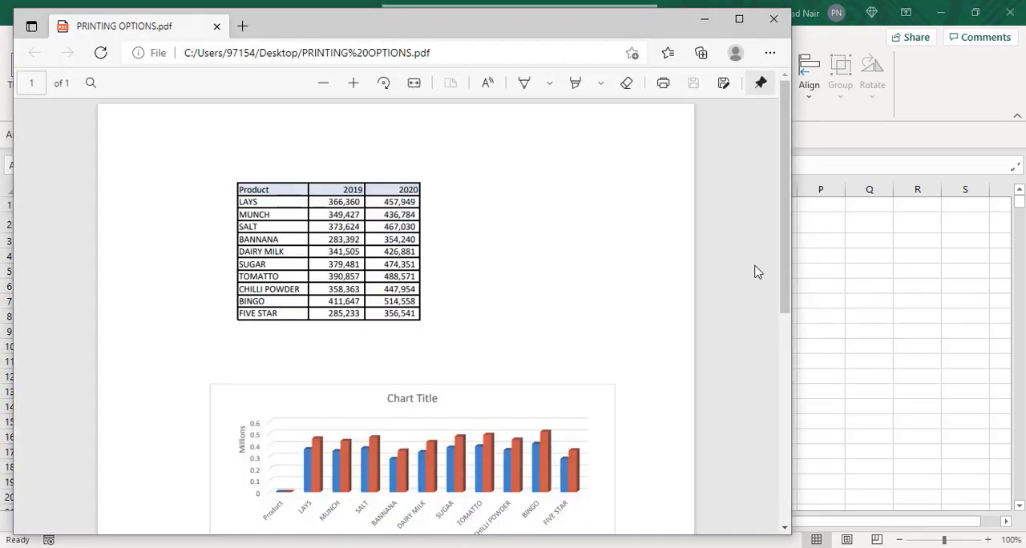
mouse_move(778, 279)
left_mouse_down()
mouse_move(777, 489)
mouse_move(781, 271)
left_mouse_up()
left_click(774, 22)
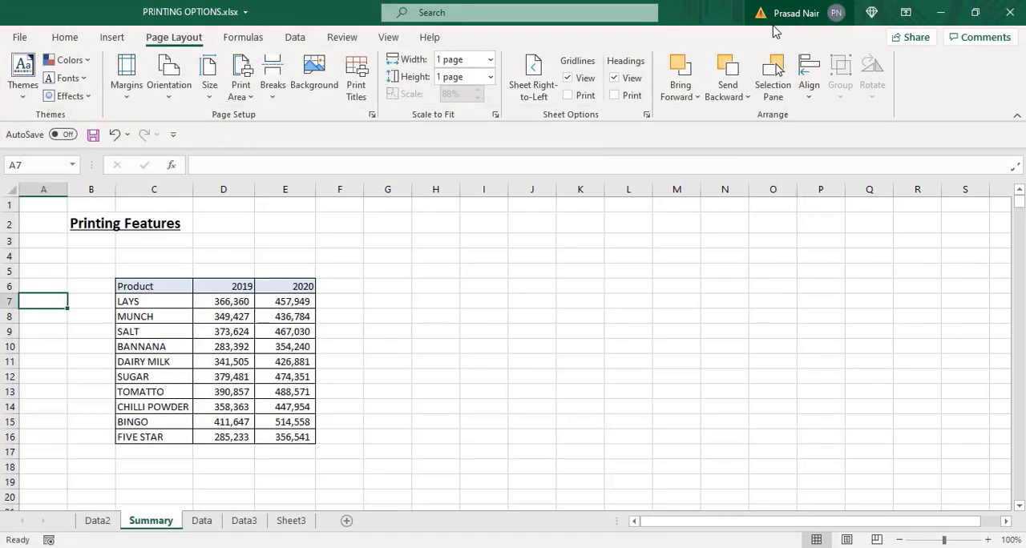
- In the Data sheet's page setup, try the "Page 1 of ?" header and set the header to the sheet name "Data"
left_click(202, 521)
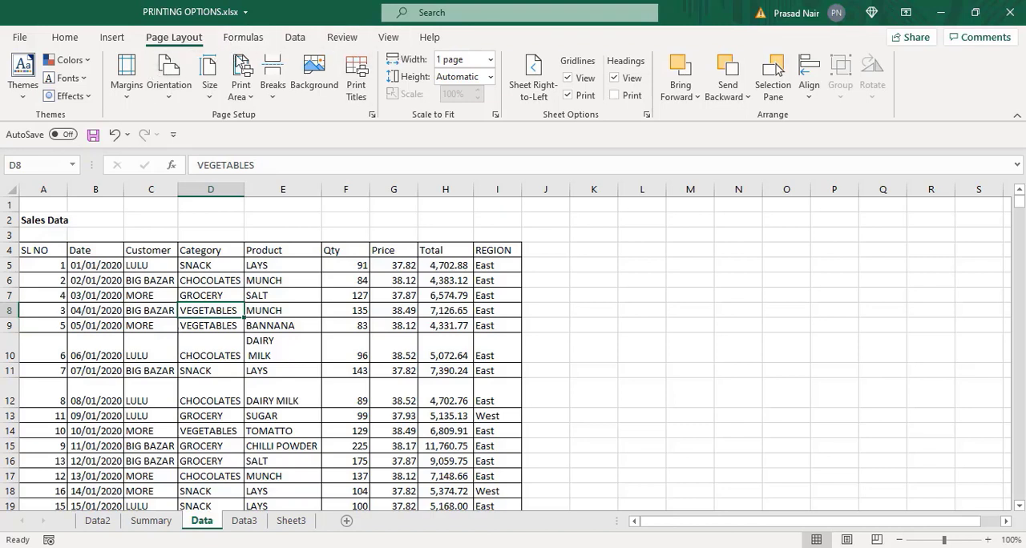
left_click(373, 116)
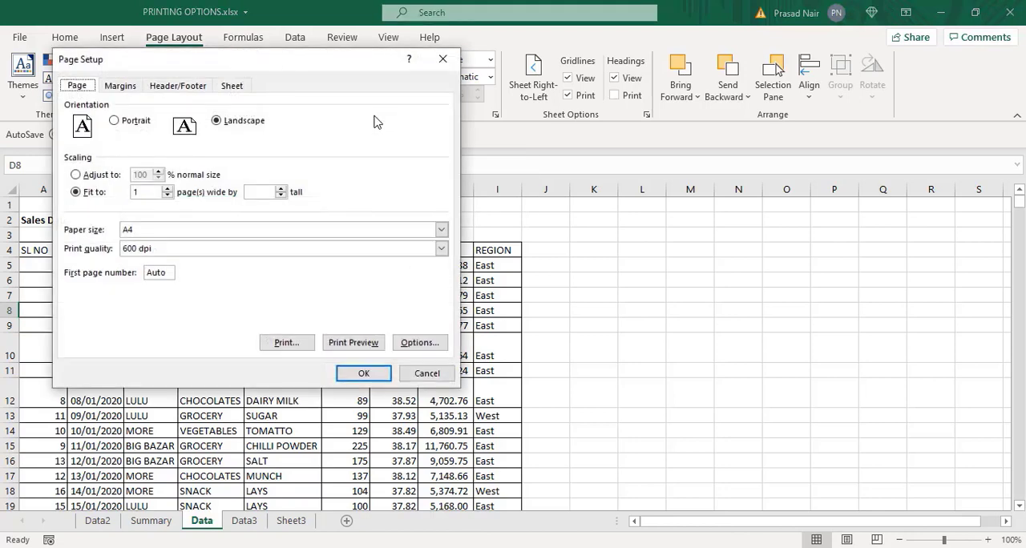
left_click(181, 86)
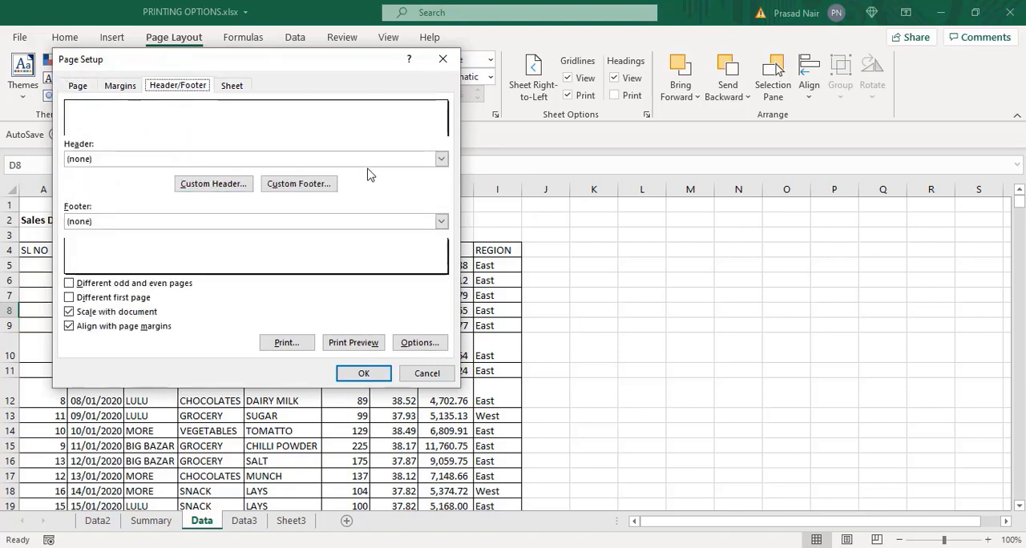
left_click(444, 159)
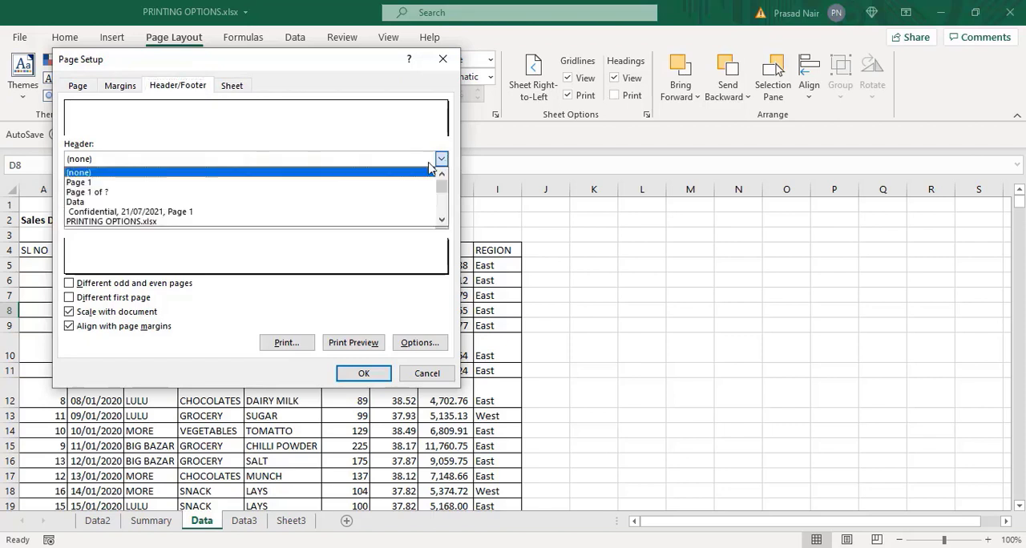
left_click(393, 193)
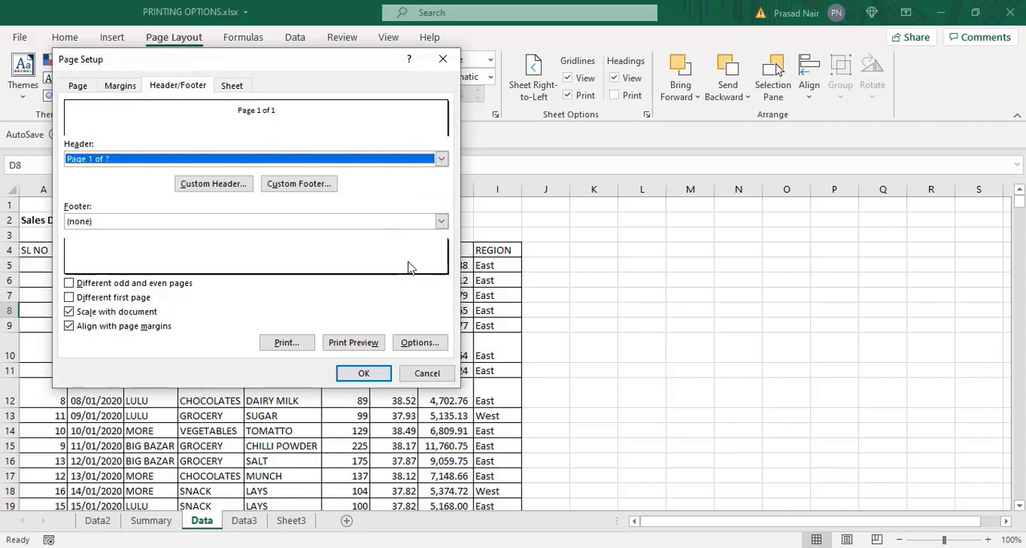
left_click(442, 159)
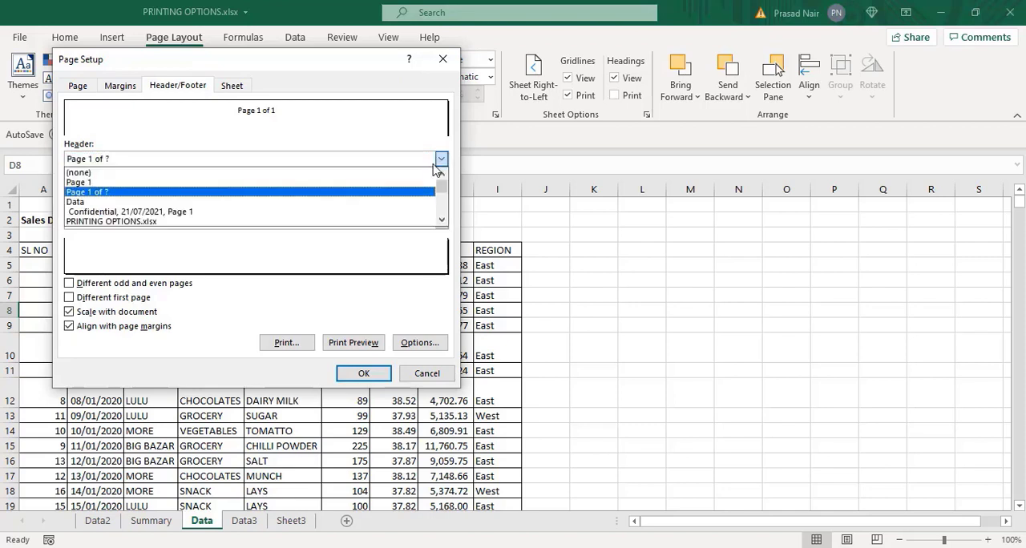
left_click(412, 205)
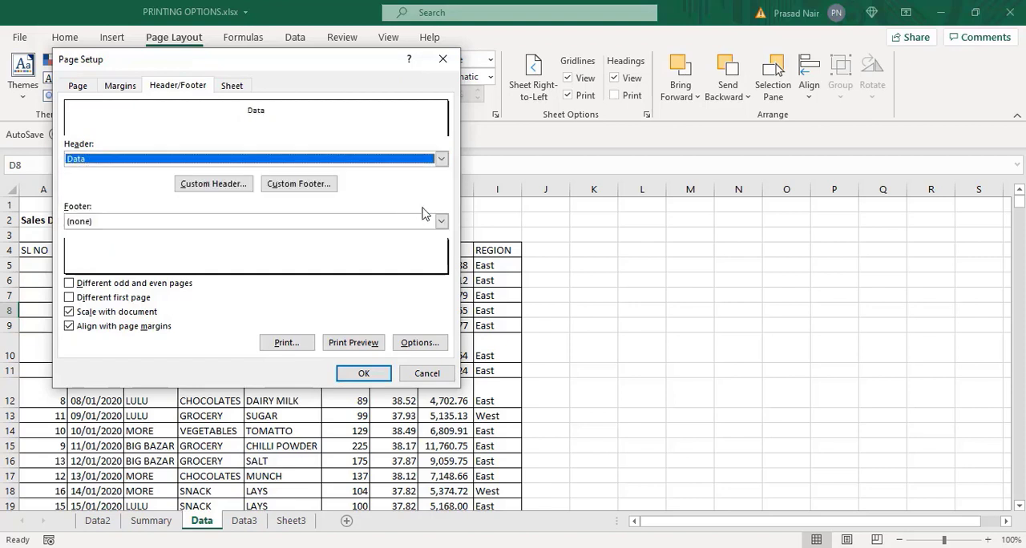
- Set the Data sheet's footer to "Page 1 of ?" and check the header and footer across the pages in print preview
left_click(441, 222)
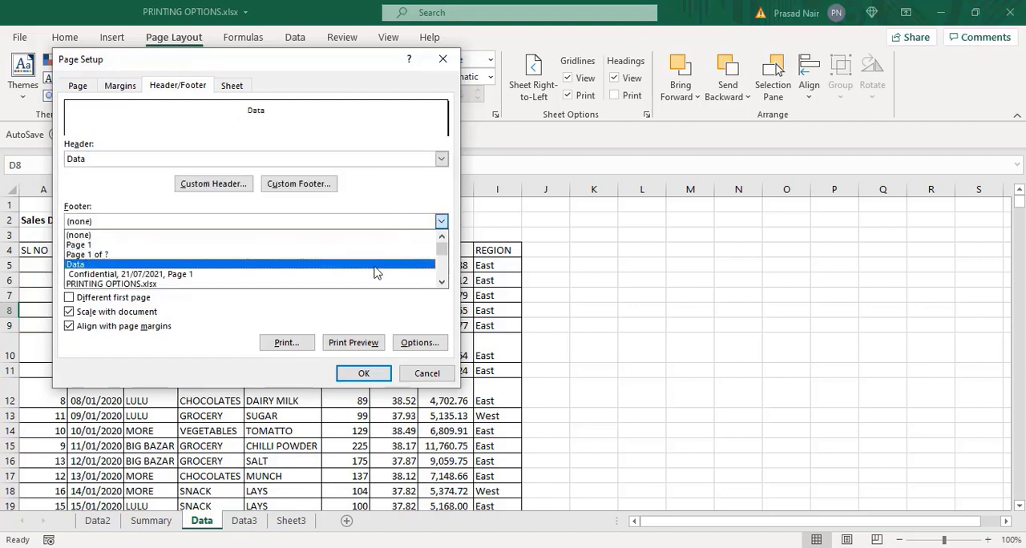
left_click(383, 256)
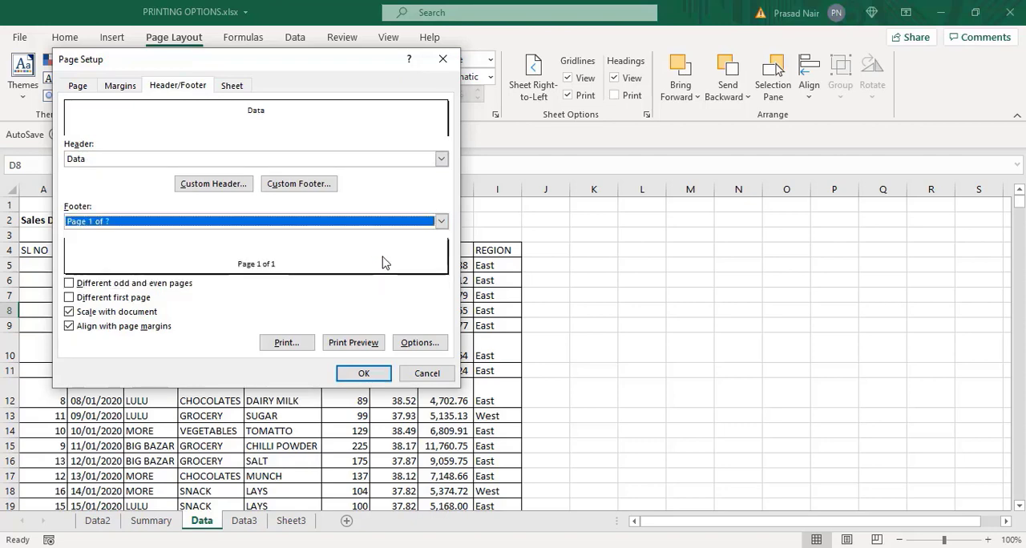
left_click(375, 346)
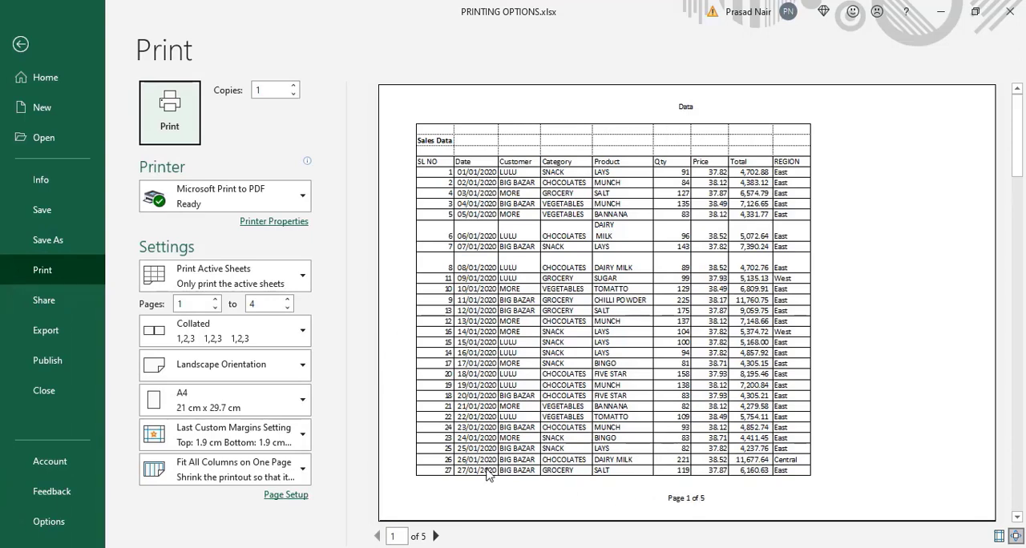
left_click(435, 535)
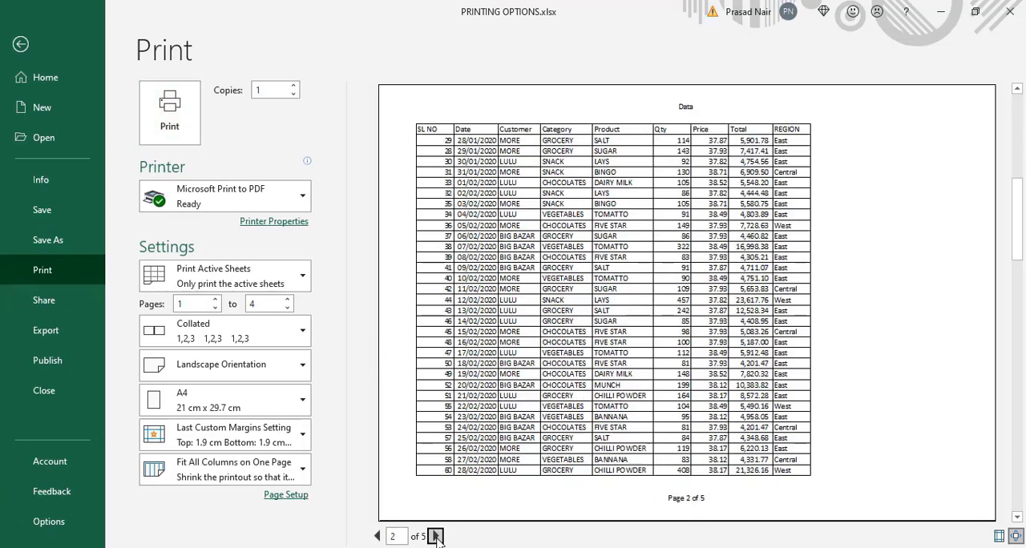
left_click(435, 535)
left_click(436, 535)
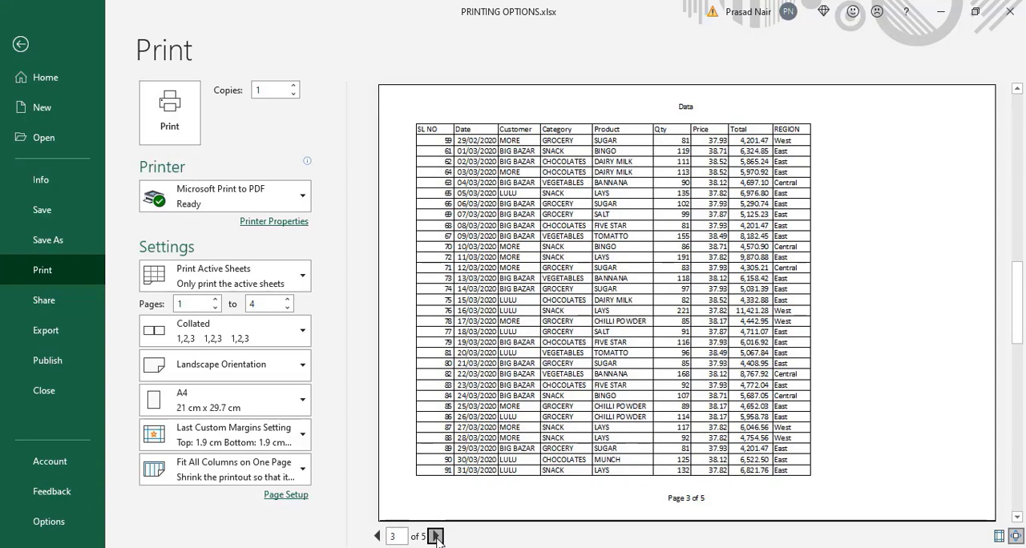
left_click(435, 535)
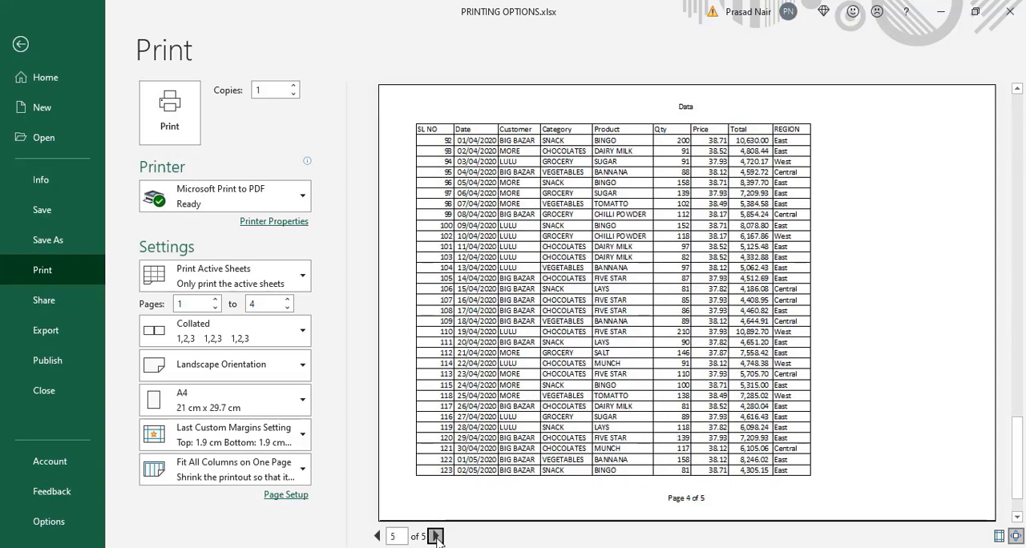